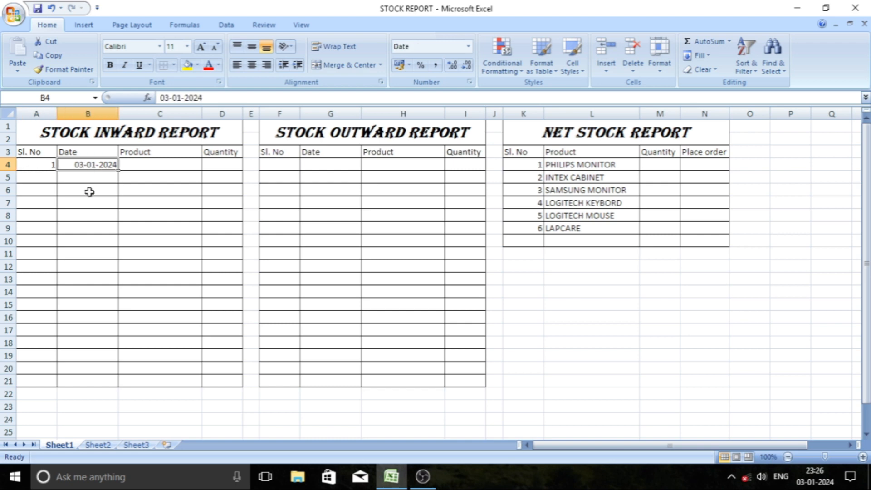
# Fill the first row of the Stock Inward Report with product PHILIPS MONITOR and quantity 85.
pyautogui.click(153, 165)
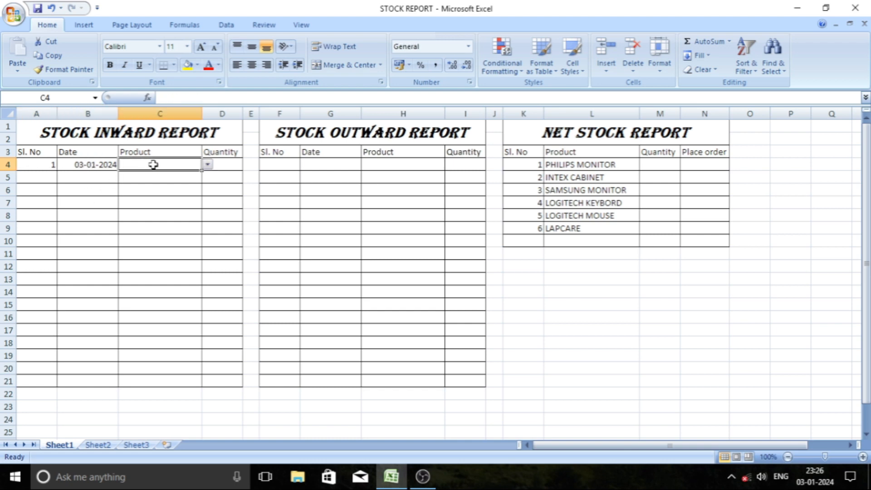
pyautogui.click(207, 165)
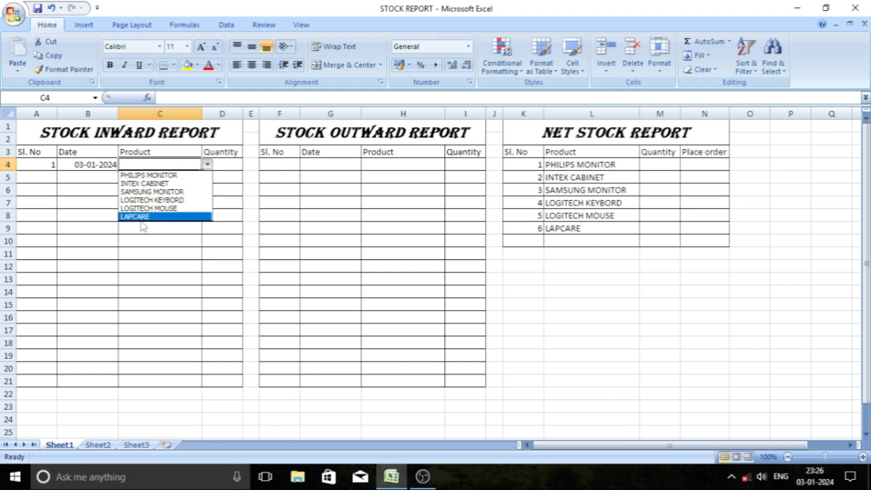
pyautogui.click(130, 177)
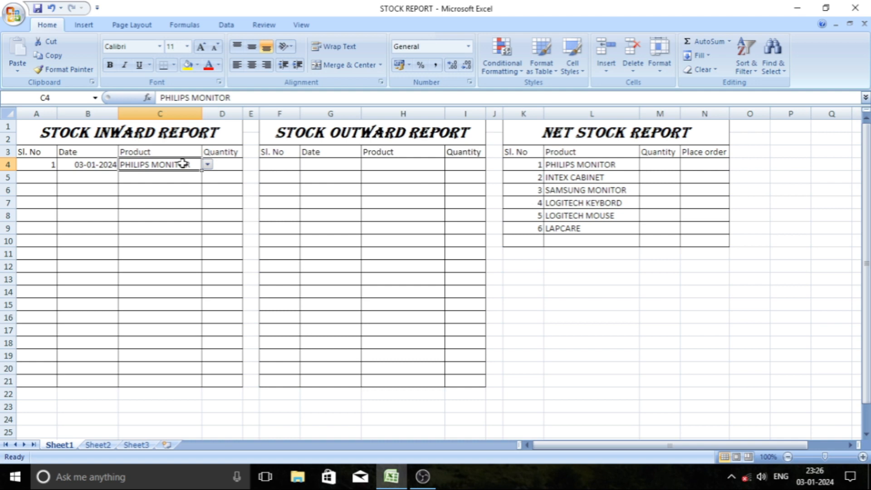
pyautogui.click(217, 164)
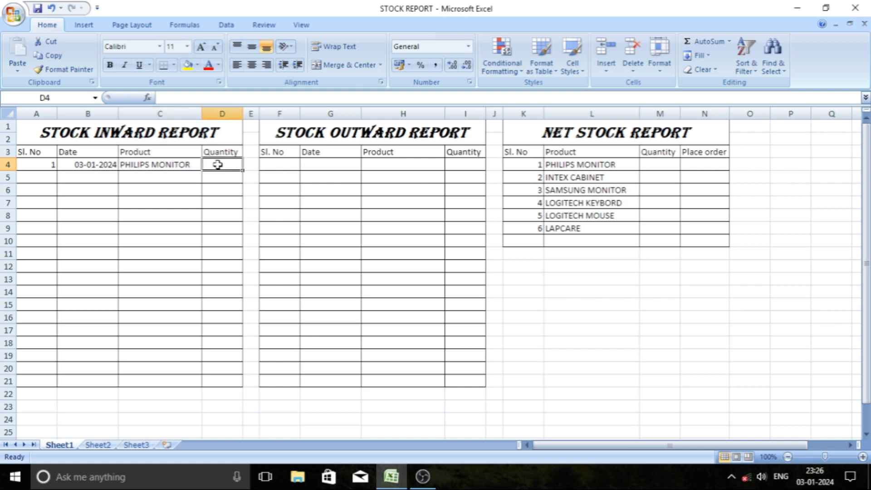
pyautogui.write('85')
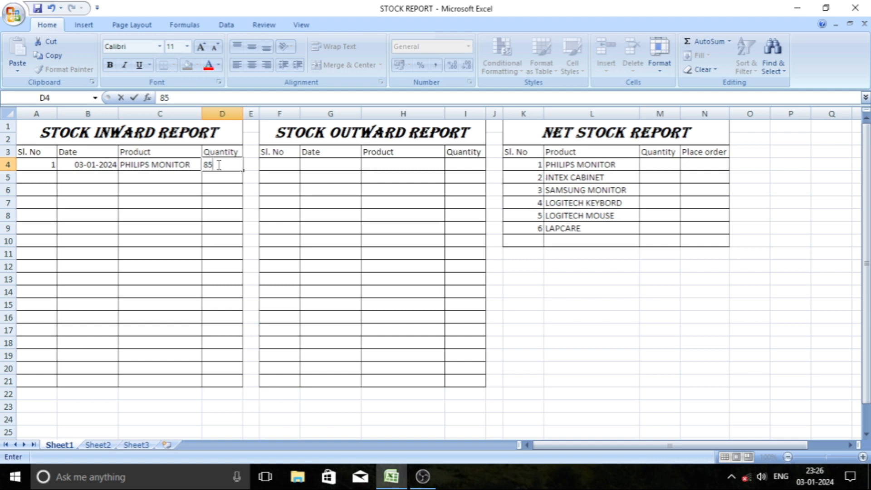
pyautogui.press('Tab')
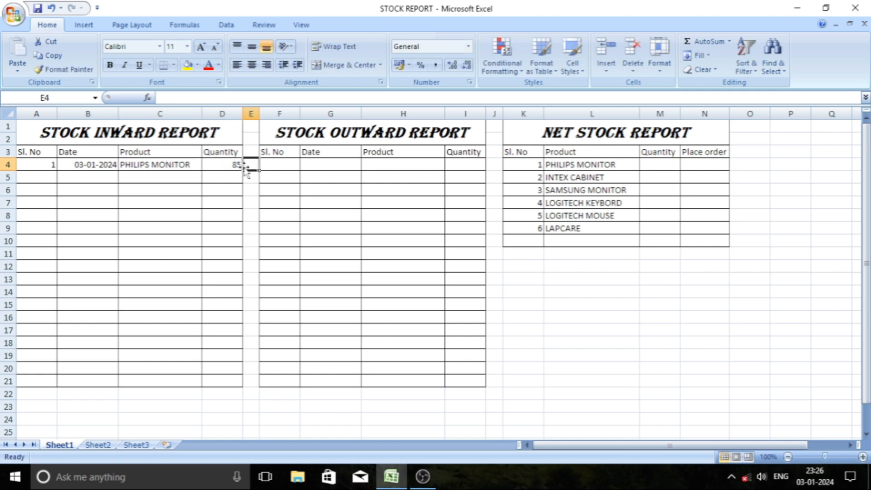
# Open the product choices in inward cell C5 and choose SAMSUNG MONITOR.
pyautogui.click(150, 166)
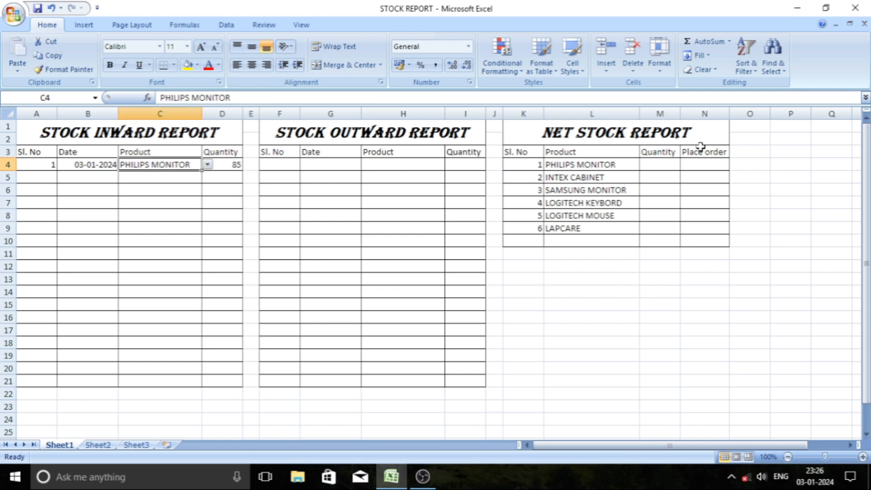
pyautogui.click(651, 165)
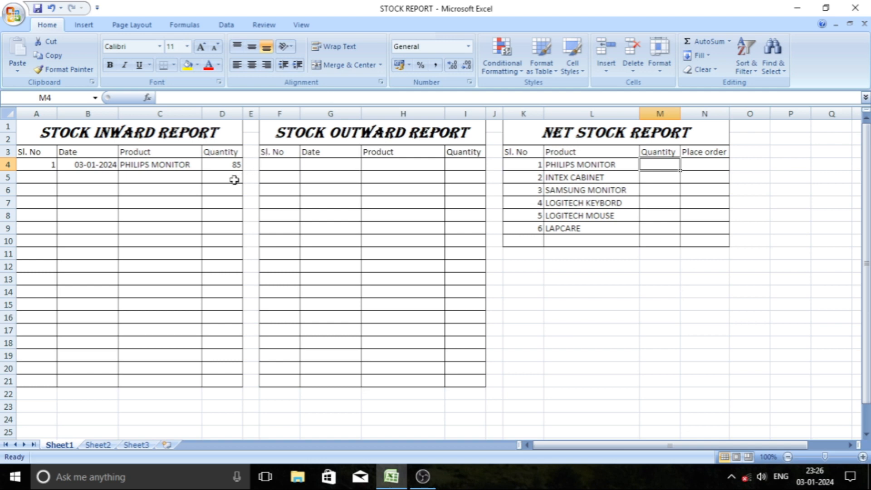
pyautogui.click(185, 177)
pyautogui.click(207, 176)
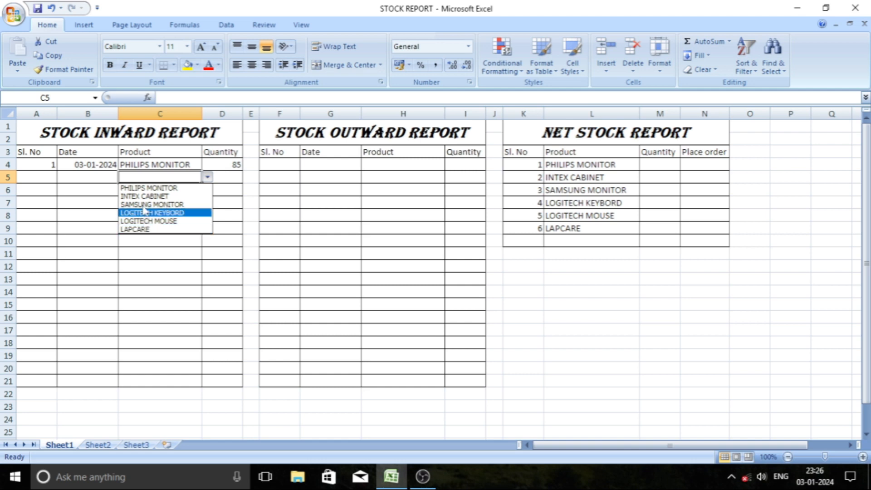
pyautogui.click(116, 238)
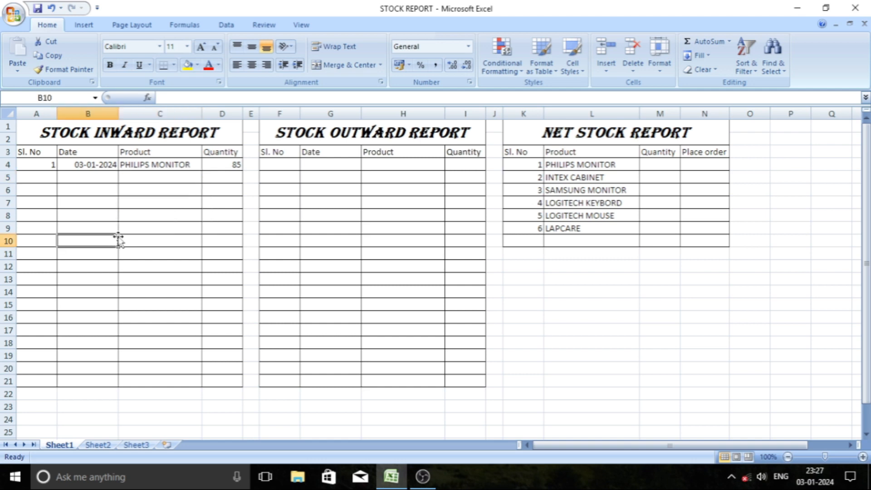
pyautogui.click(159, 177)
pyautogui.click(206, 177)
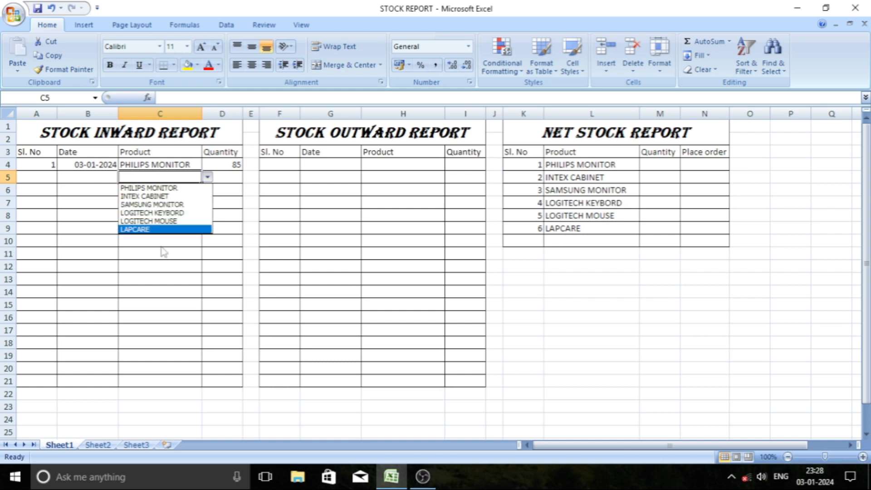
pyautogui.click(175, 204)
# Clear the contents of A4:D10 in the Stock Inward Report.
pyautogui.click(228, 250)
pyautogui.click(228, 240)
pyautogui.moveTo(229, 240); pyautogui.dragTo(47, 166)
pyautogui.press('Delete')
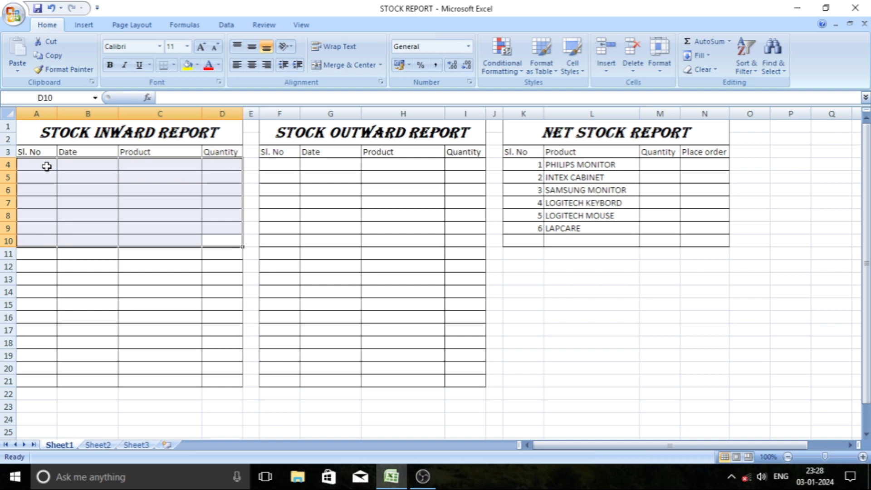
pyautogui.click(343, 210)
# Enter PHILIPS MONITOR with quantity 44 in row 4 of the Stock Inward Report.
pyautogui.click(149, 162)
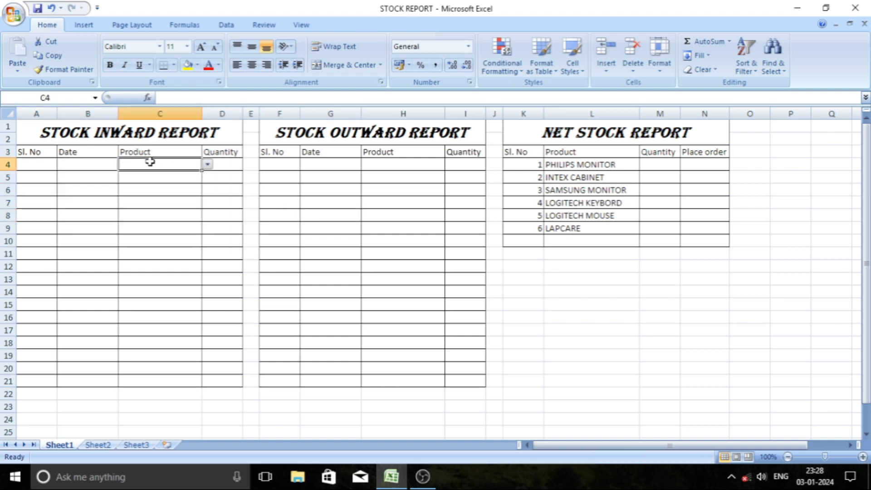
pyautogui.click(207, 166)
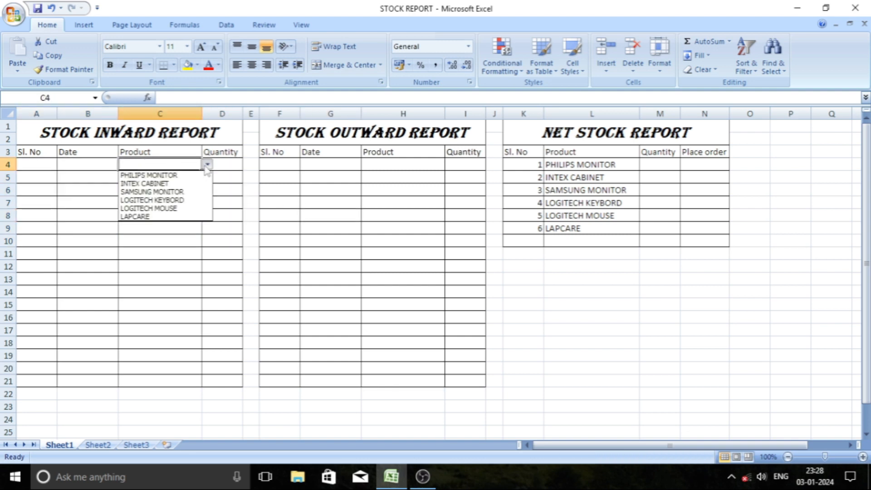
pyautogui.click(148, 179)
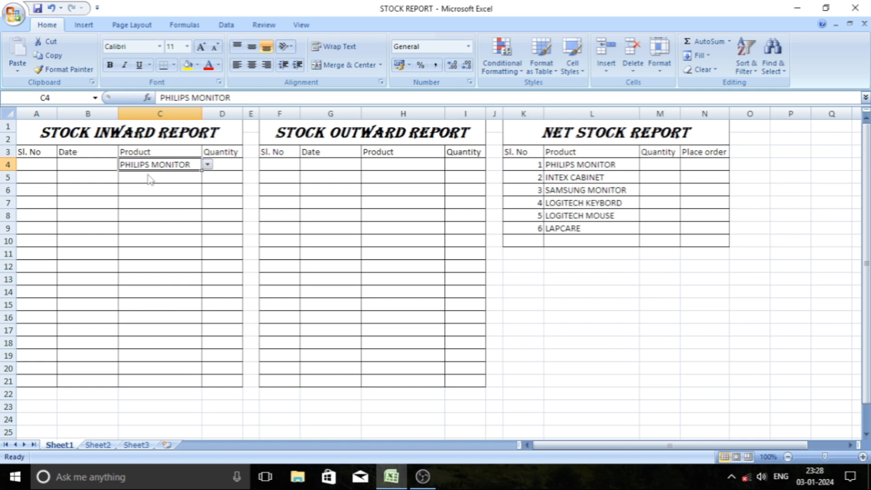
pyautogui.click(233, 166)
pyautogui.write('4')
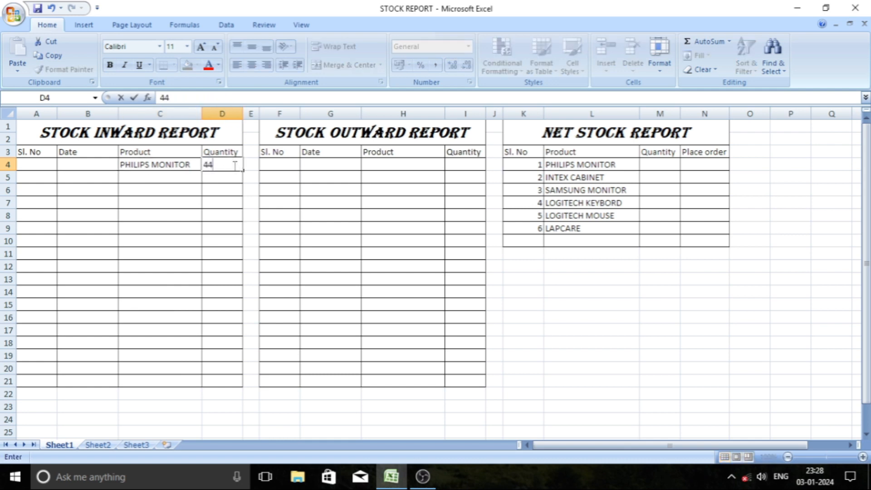
pyautogui.write('4')
pyautogui.press('Return')
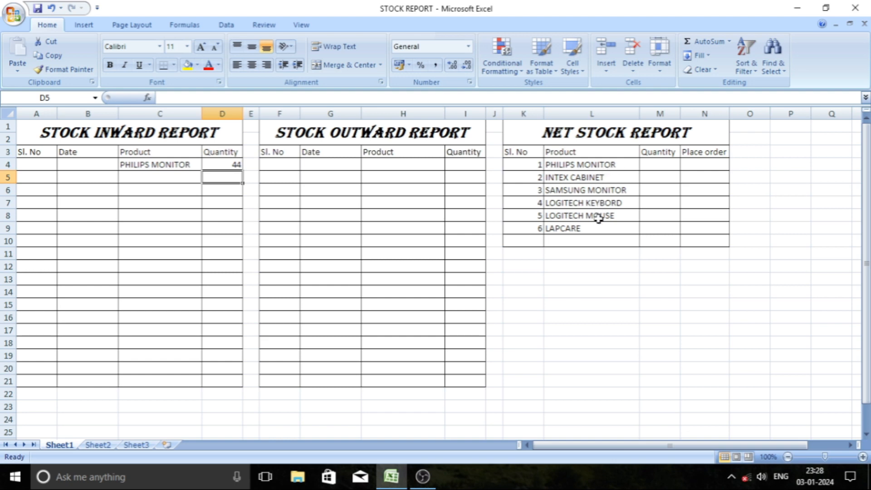
# Enter SAMSUNG MONITOR with quantity 44 in row 4 of the Stock Outward Report.
pyautogui.click(662, 163)
pyautogui.moveTo(663, 160); pyautogui.dragTo(661, 225)
pyautogui.click(322, 166)
pyautogui.click(387, 166)
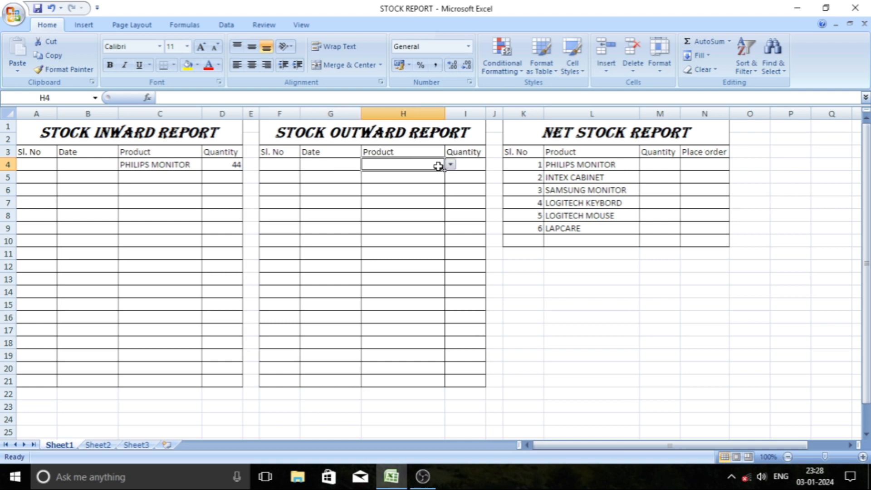
pyautogui.click(450, 164)
pyautogui.click(405, 193)
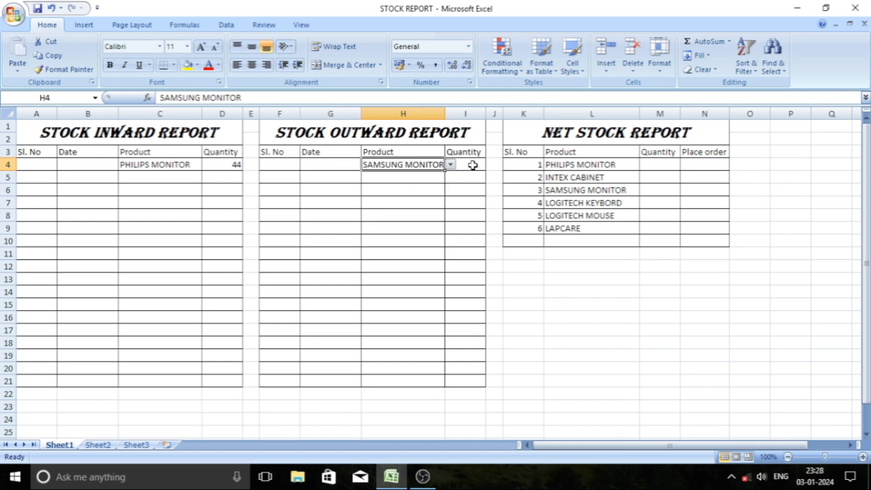
pyautogui.click(471, 165)
pyautogui.write('44')
pyautogui.press('Return')
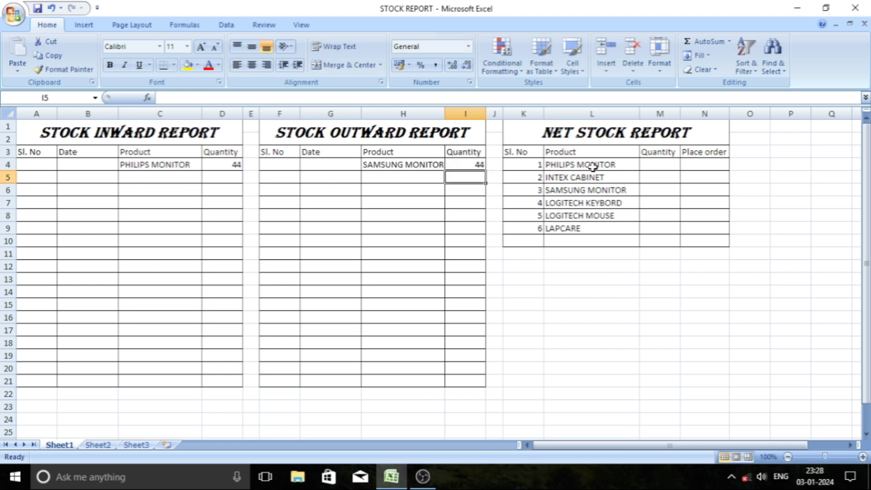
# Clear the sample entries in B4:I5 across the inward and outward reports.
pyautogui.moveTo(669, 166); pyautogui.dragTo(669, 239)
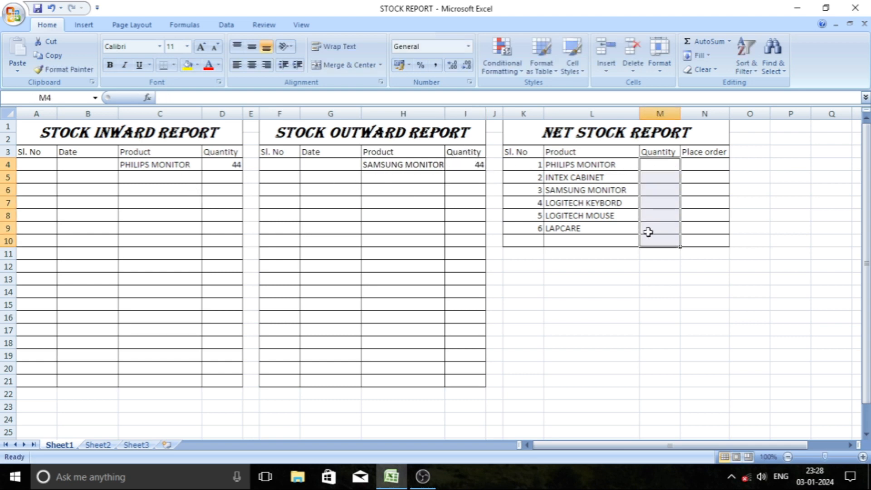
pyautogui.moveTo(476, 180); pyautogui.dragTo(86, 167)
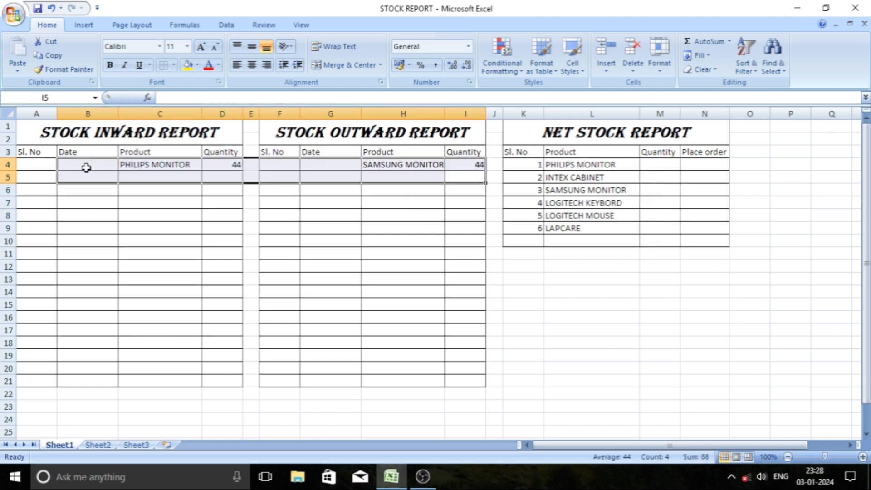
pyautogui.press('Delete')
pyautogui.click(654, 169)
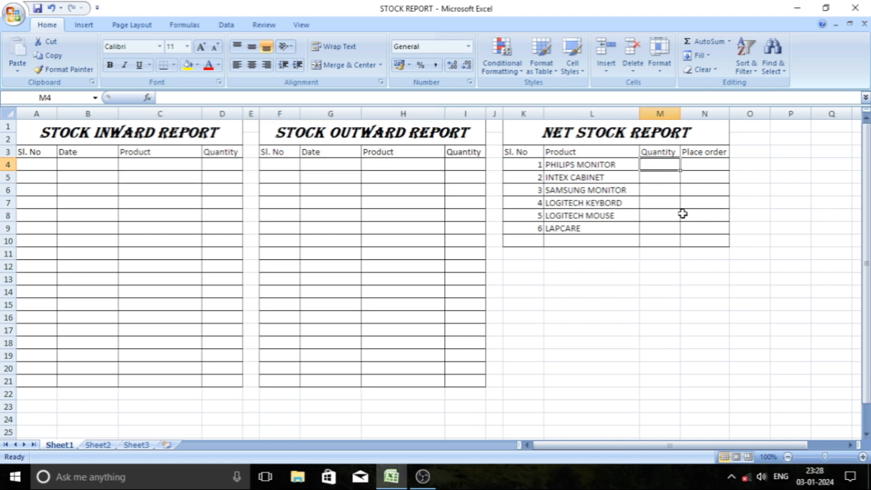
pyautogui.click(656, 204)
pyautogui.click(656, 163)
pyautogui.write('=')
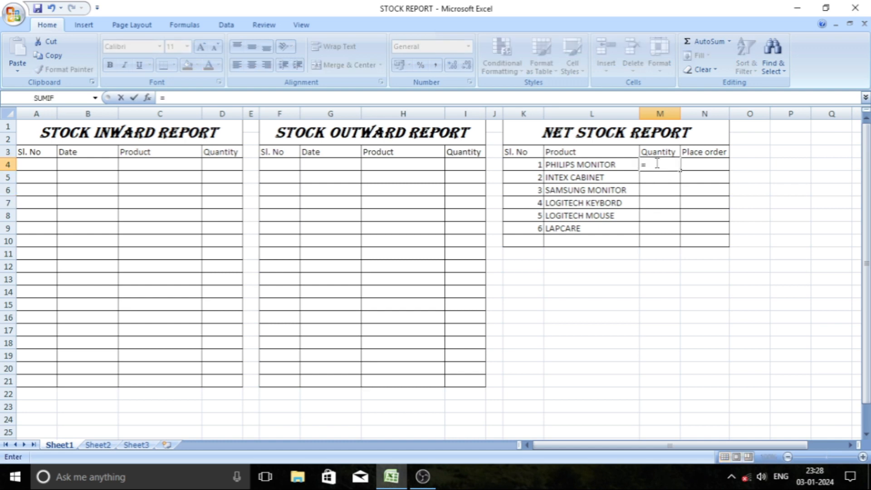
pyautogui.write('su')
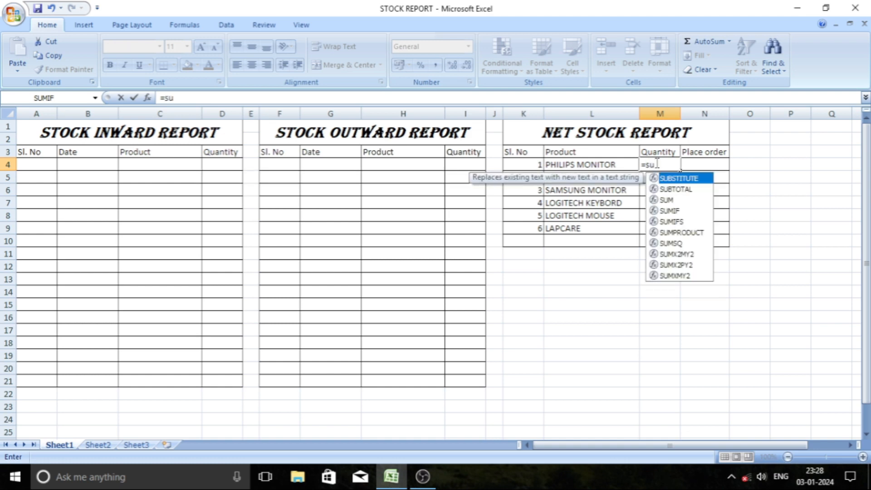
pyautogui.write('m')
pyautogui.press('BackSpace')
pyautogui.press('BackSpace')
pyautogui.press('BackSpace')
pyautogui.press('BackSpace')
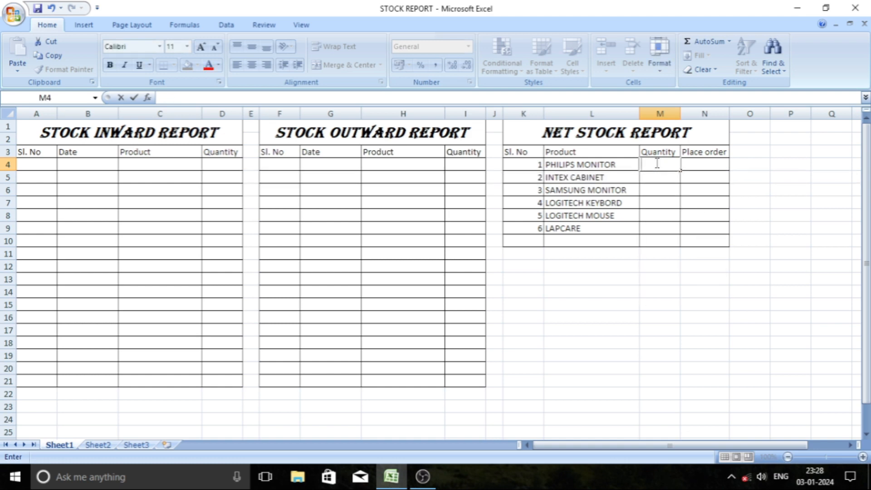
# Begin the PHILIPS MONITOR quantity formula in M4 with the inward total, =SUMIF(C4:C21,L4,D4:D21).
pyautogui.write('=')
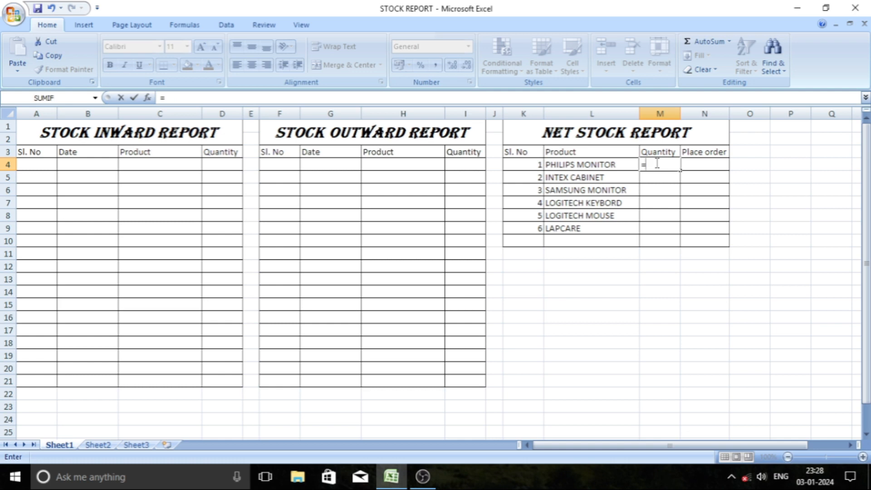
pyautogui.write('sumi')
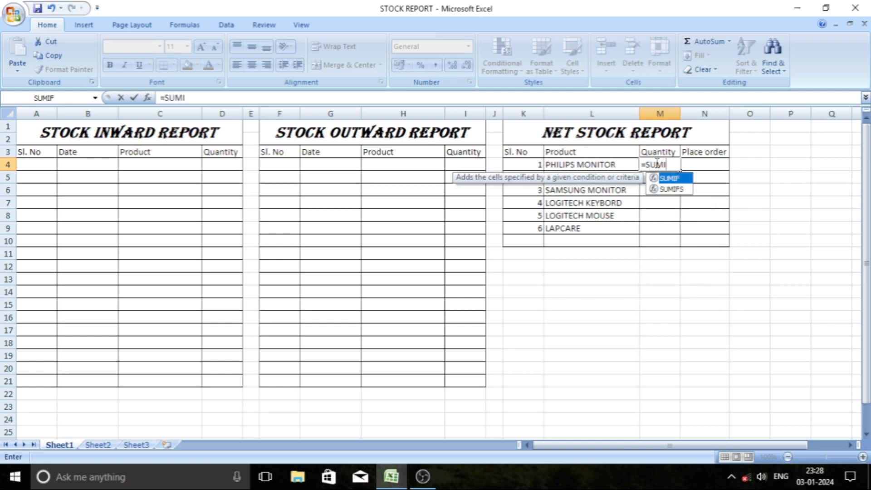
pyautogui.write('f(')
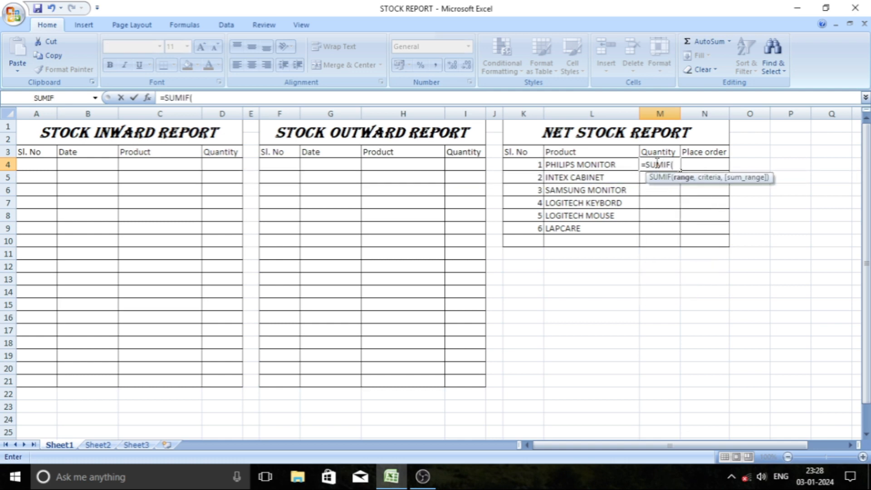
pyautogui.click(155, 163)
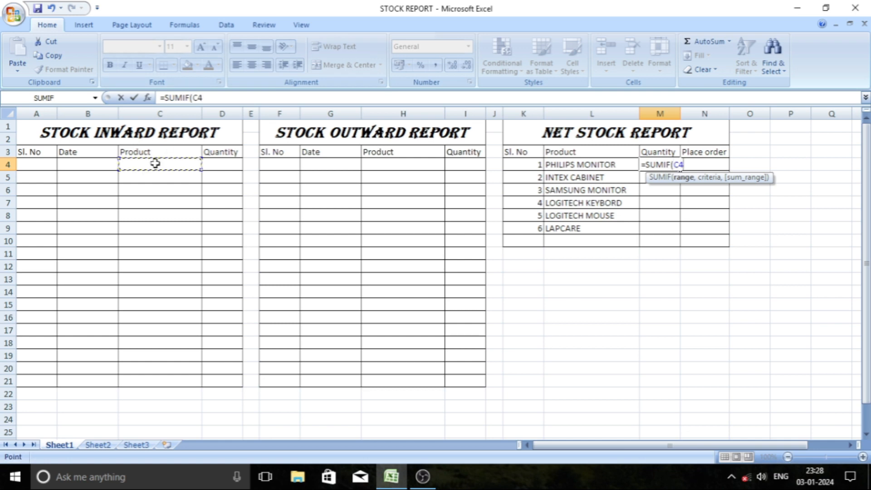
pyautogui.moveTo(155, 163); pyautogui.dragTo(156, 381)
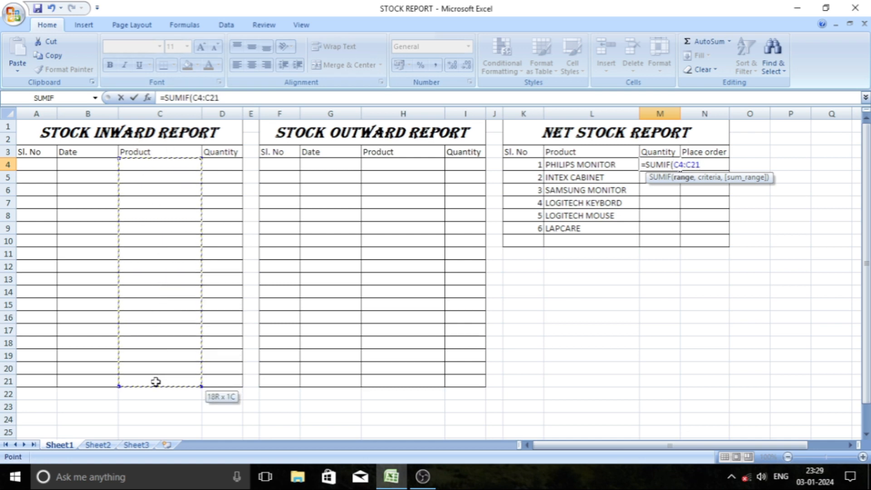
pyautogui.write(',')
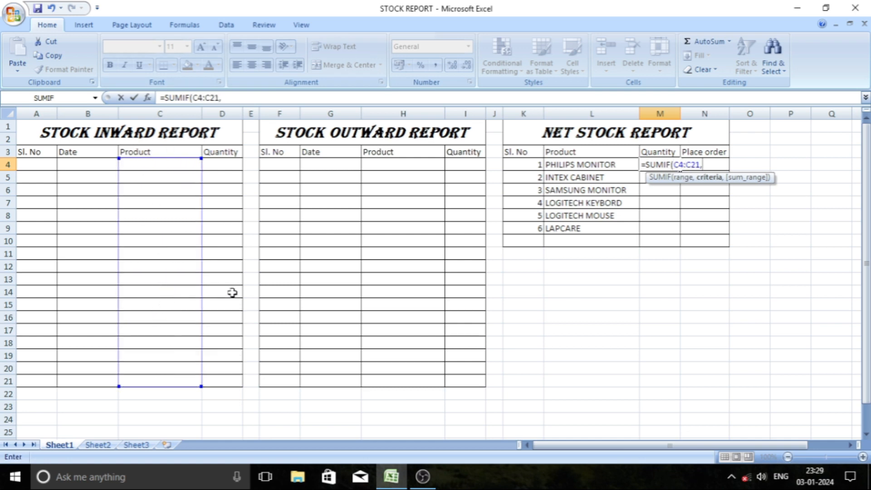
pyautogui.click(580, 164)
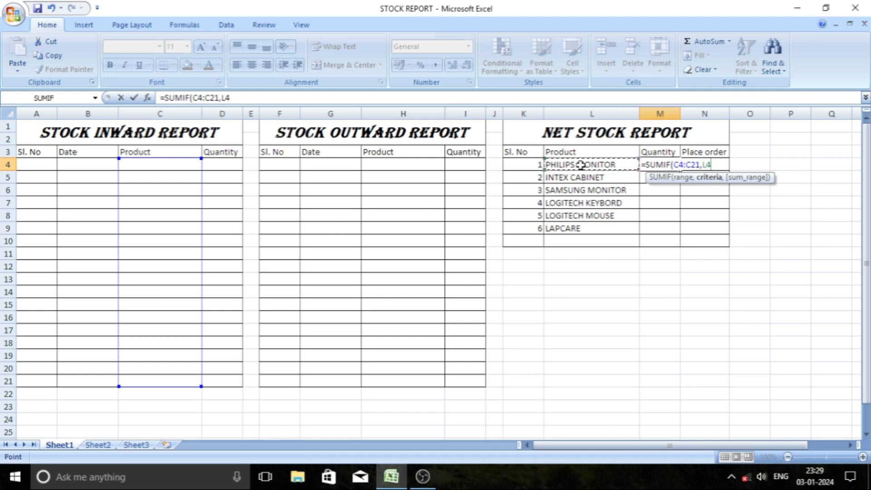
pyautogui.write(',')
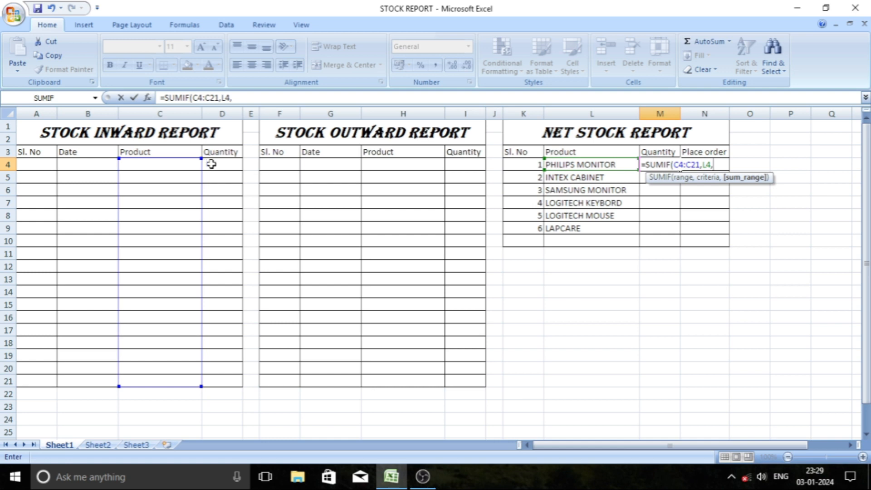
pyautogui.moveTo(210, 164); pyautogui.dragTo(216, 378)
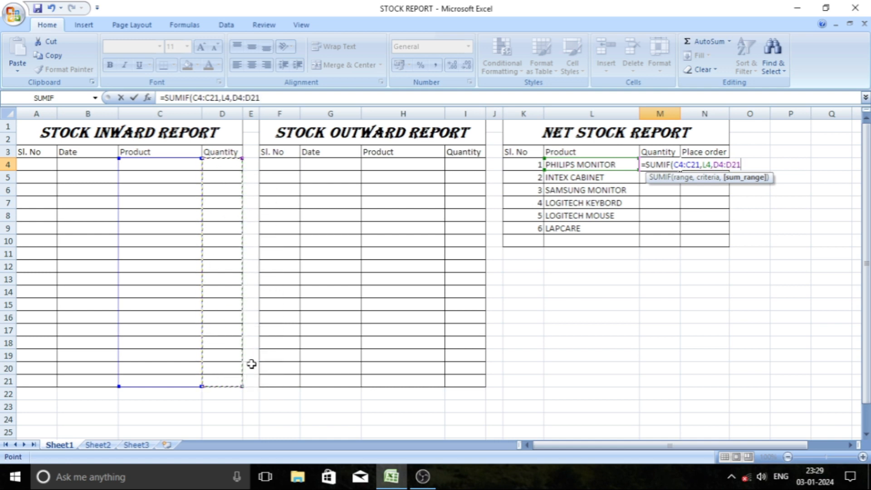
pyautogui.write(')')
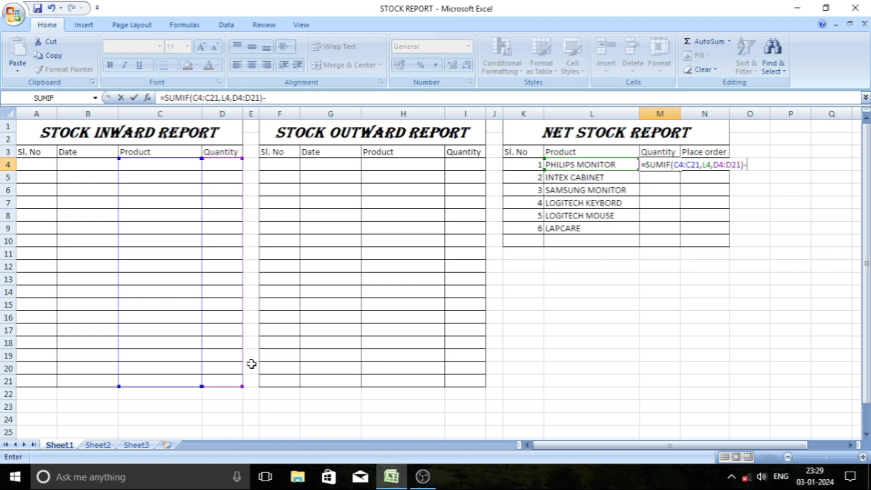
pyautogui.write('-SUMIF')
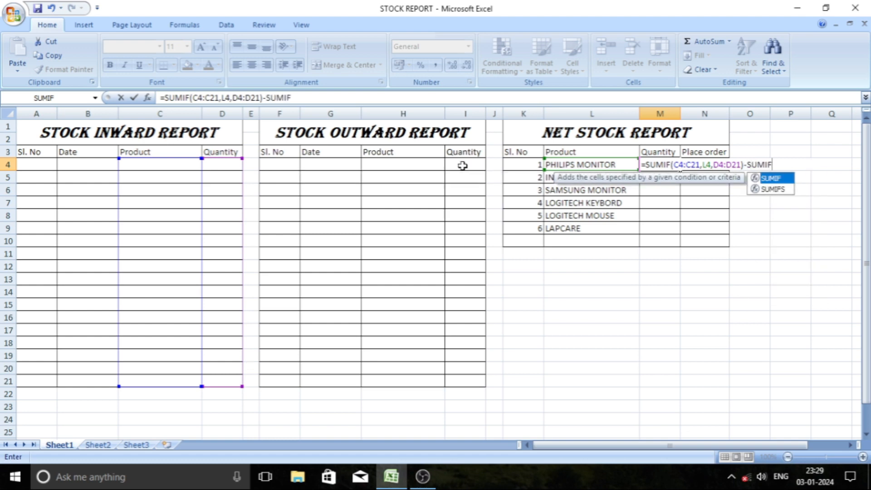
pyautogui.write('(')
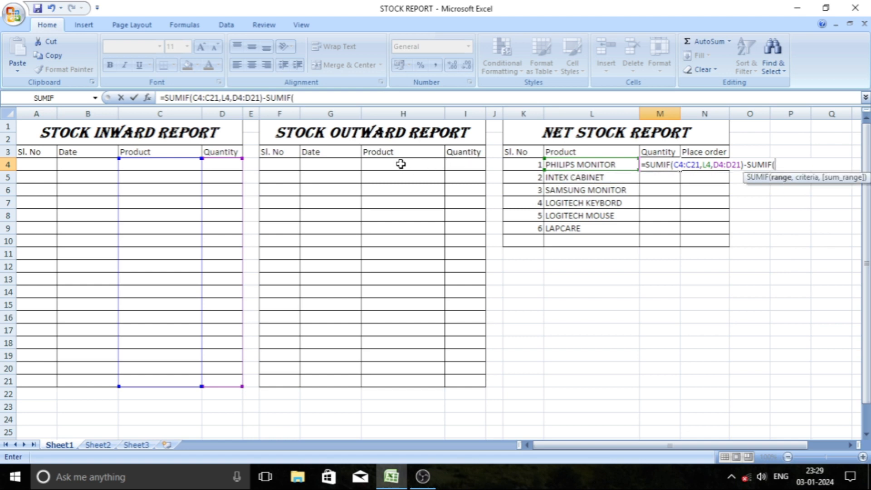
# Complete the M4 formula by subtracting the outward total, SUMIF(H4:H21,L4,I4:I21).
pyautogui.moveTo(401, 164); pyautogui.dragTo(401, 376)
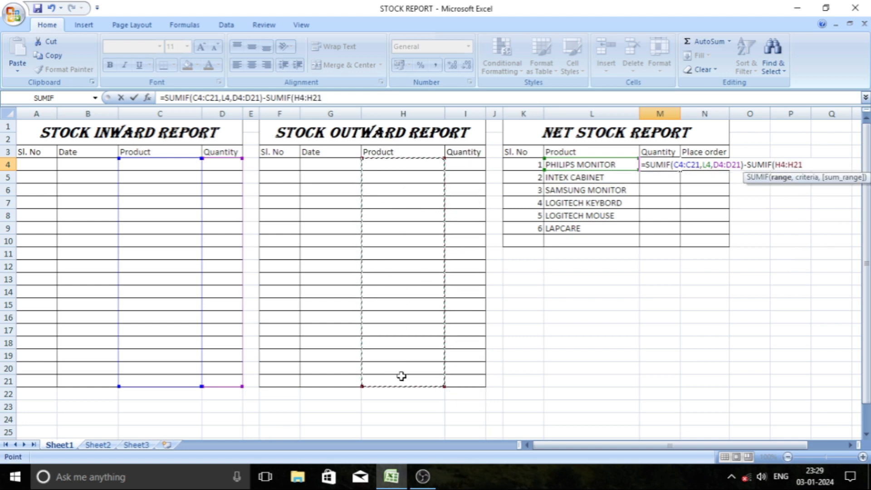
pyautogui.write(',')
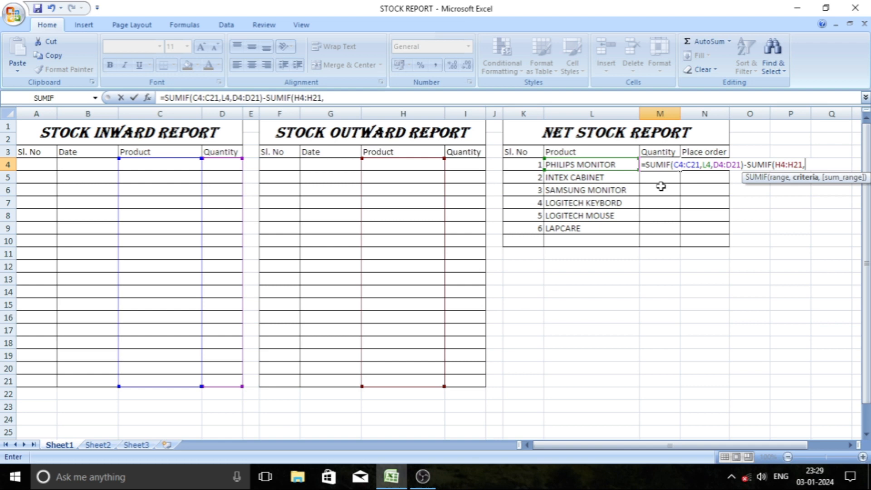
pyautogui.click(584, 164)
pyautogui.write(',')
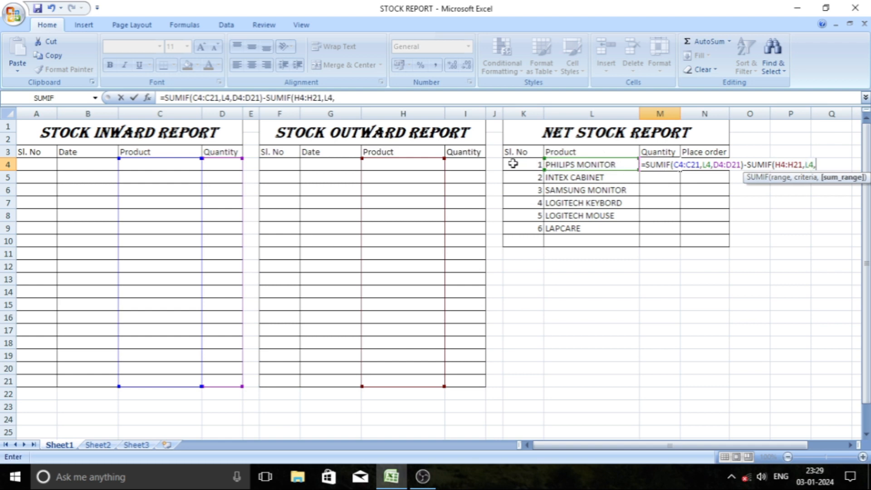
pyautogui.moveTo(472, 164); pyautogui.dragTo(457, 381)
pyautogui.write(')')
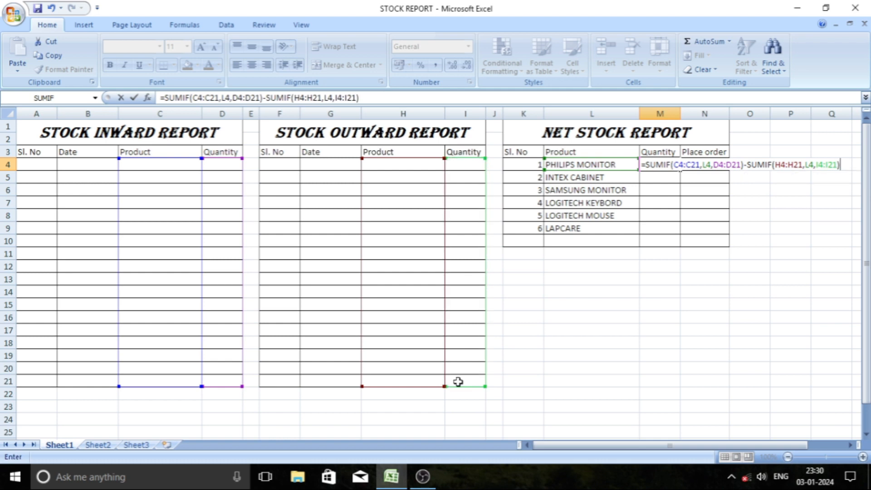
pyautogui.press('Return')
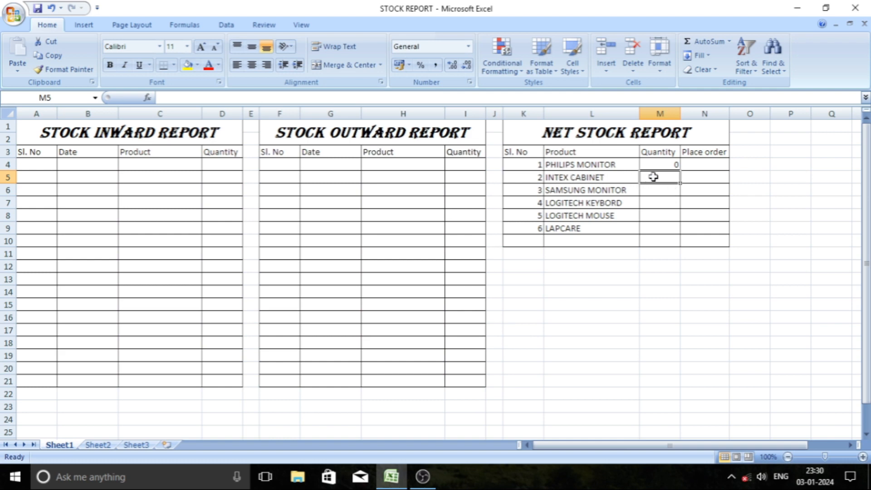
# Begin the INTEX CABINET quantity formula in M5 with the inward total, =SUMIF(C4:C21,L5,D4:D21).
pyautogui.write('=SU')
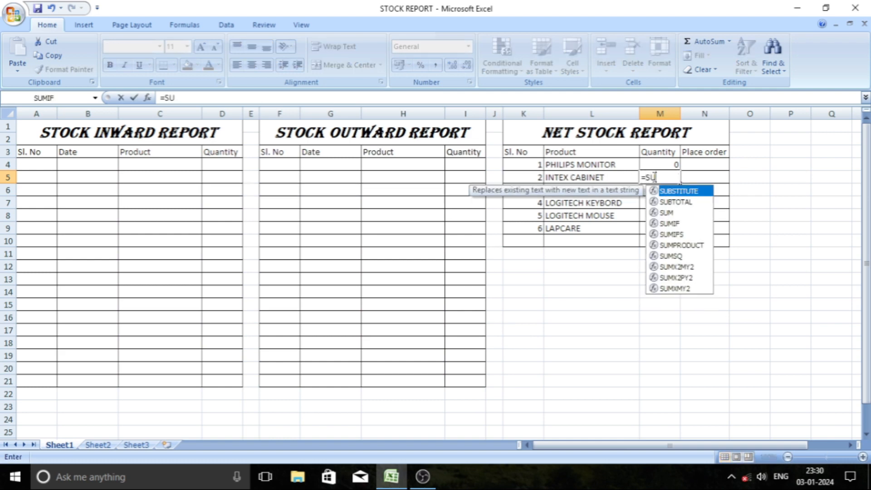
pyautogui.write('MIF')
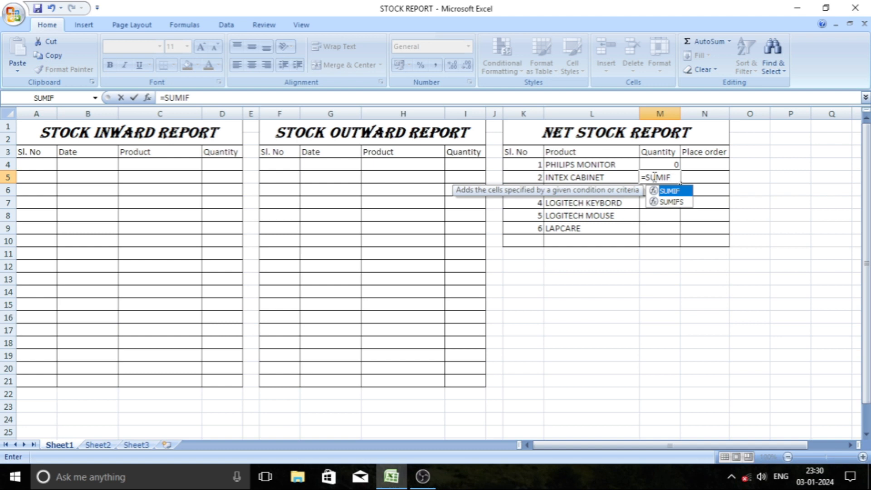
pyautogui.write('(')
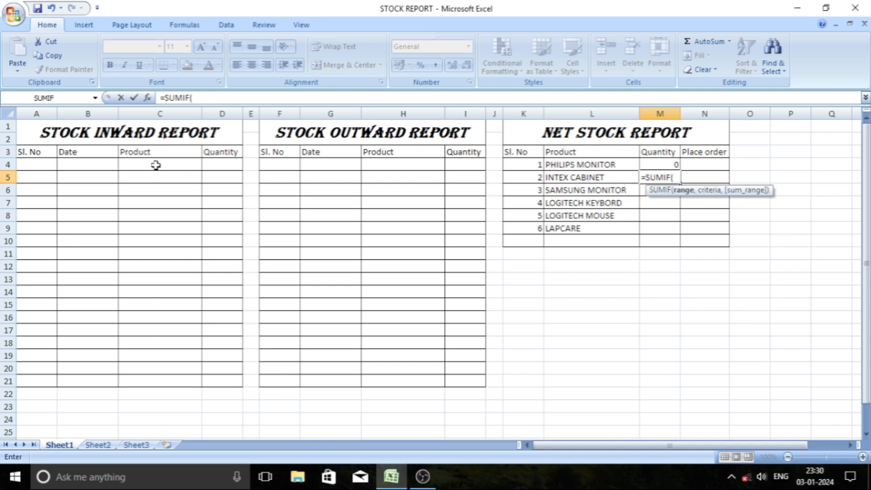
pyautogui.moveTo(155, 164); pyautogui.dragTo(148, 379)
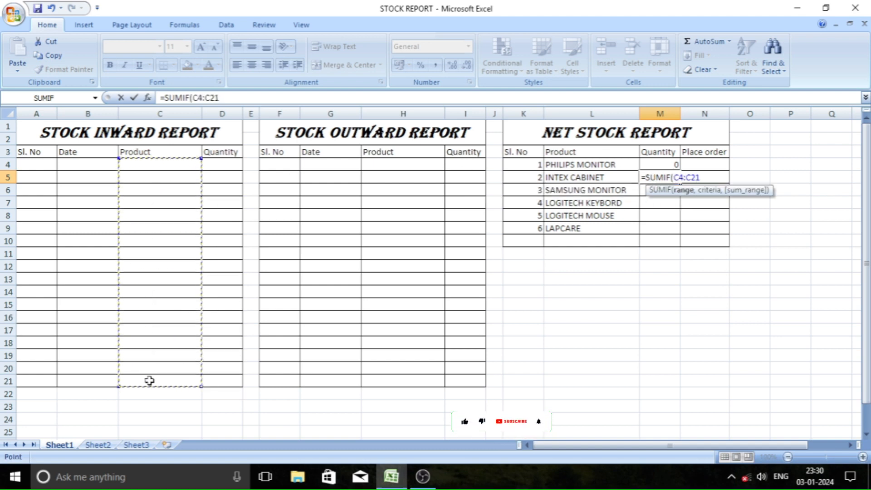
pyautogui.write(',')
pyautogui.click(569, 182)
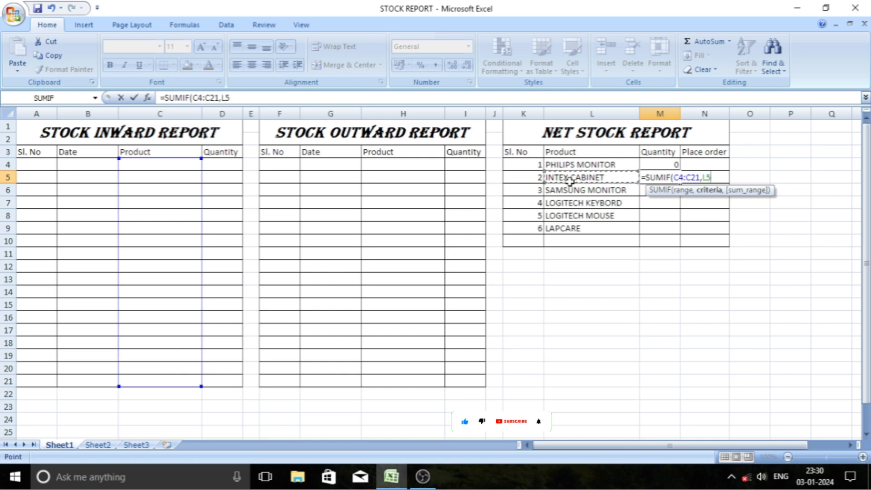
pyautogui.write(',')
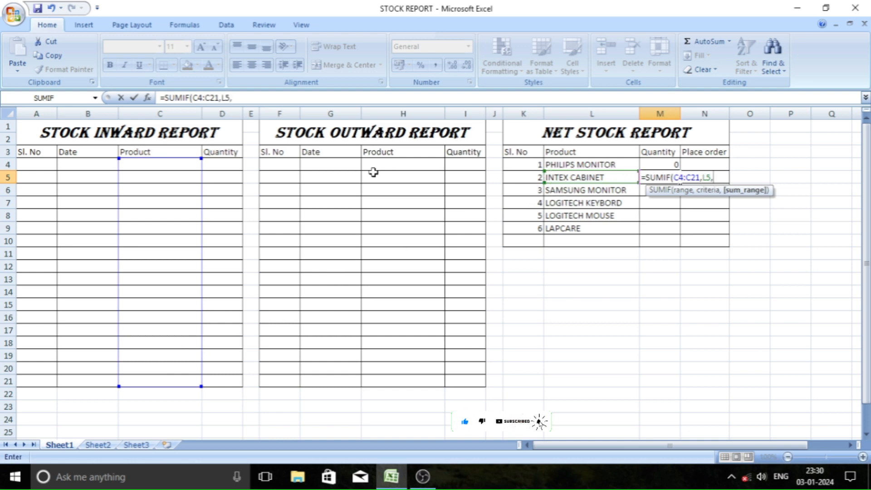
pyautogui.moveTo(219, 165); pyautogui.dragTo(223, 384)
pyautogui.write(')')
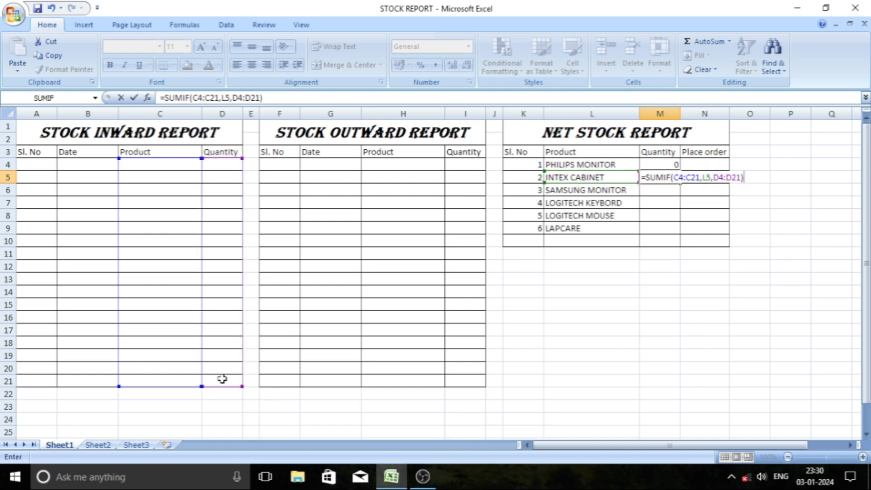
pyautogui.write('-SUN')
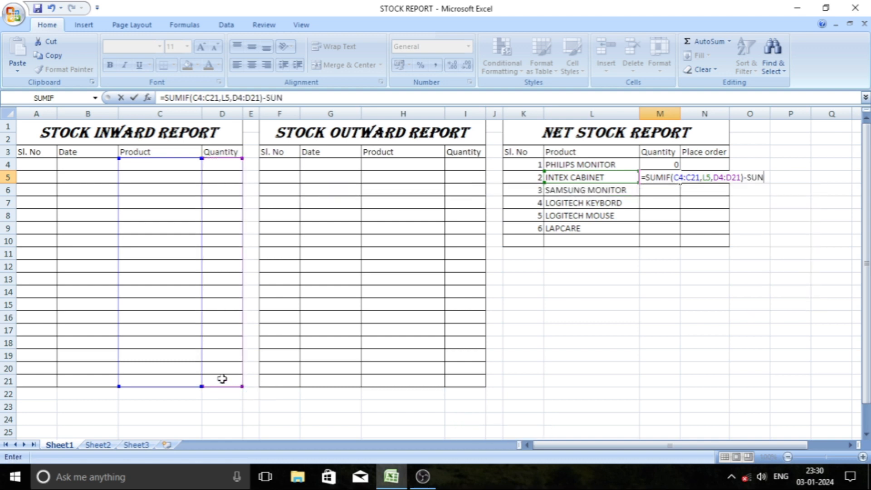
# Complete the M5 formula by subtracting the outward total, SUMIF(H4:H21,L5,I4:I21).
pyautogui.press('BackSpace')
pyautogui.write('MO')
pyautogui.press('BackSpace')
pyautogui.write('IF')
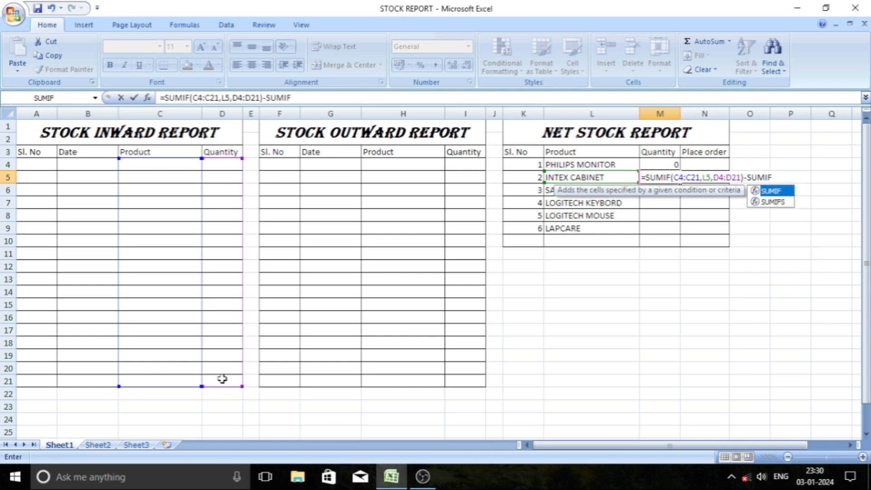
pyautogui.write('(')
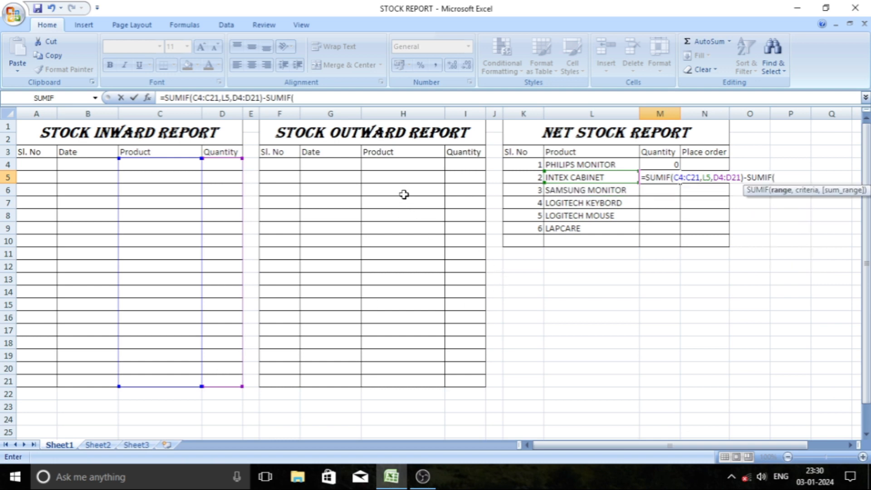
pyautogui.moveTo(398, 165); pyautogui.dragTo(390, 377)
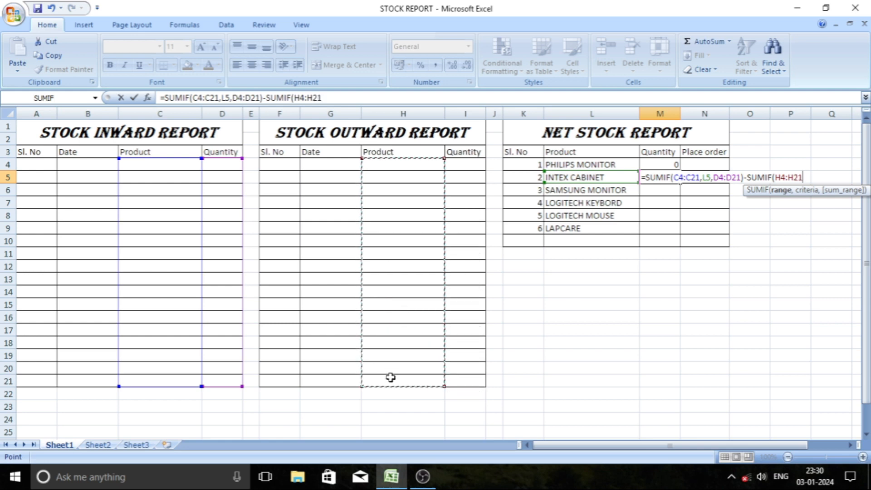
pyautogui.write(',')
pyautogui.click(584, 177)
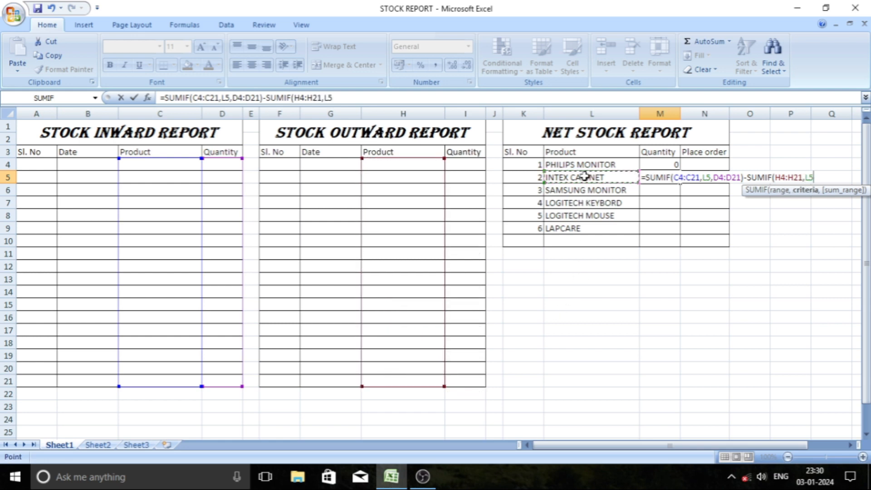
pyautogui.write(',')
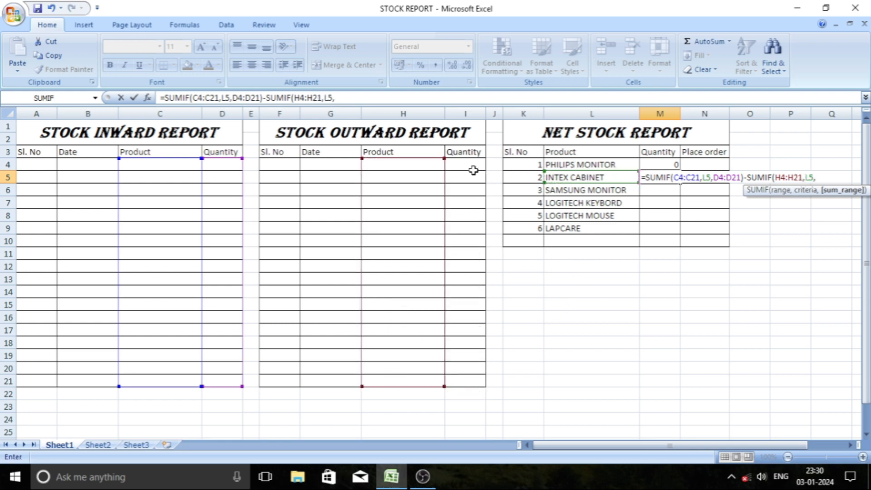
pyautogui.moveTo(470, 167); pyautogui.dragTo(461, 379)
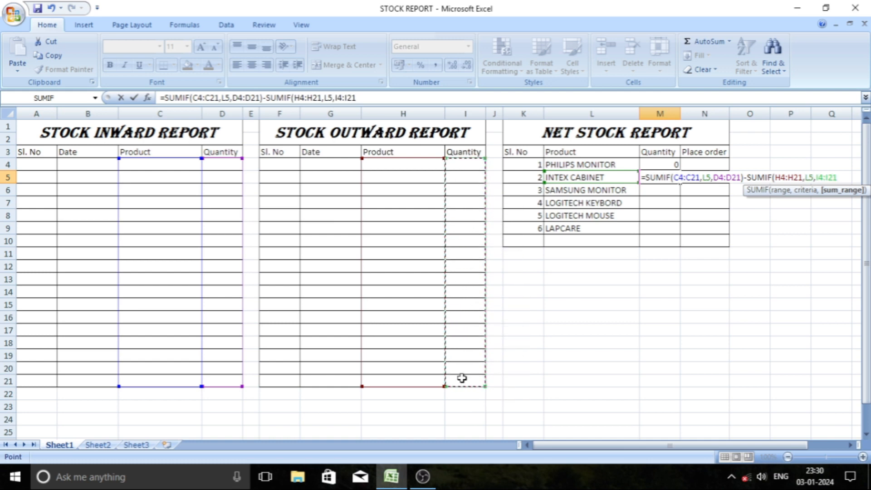
pyautogui.write(')')
pyautogui.press('Return')
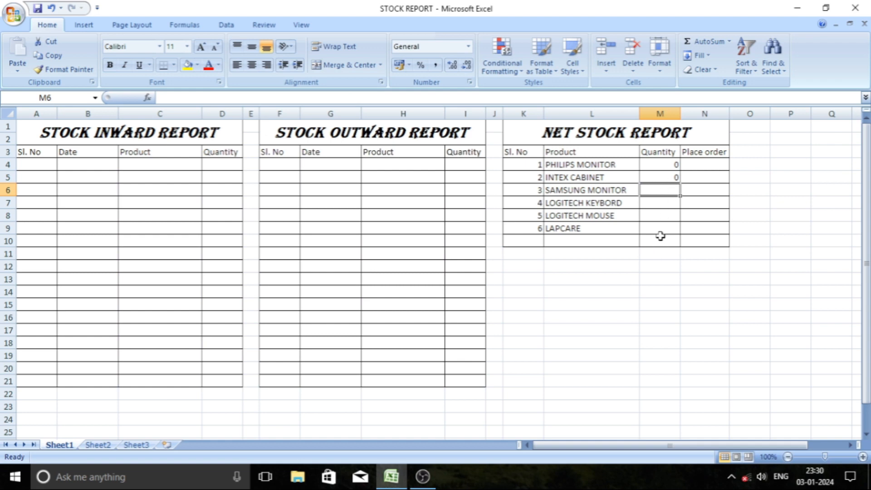
# Enter the same inward-minus-outward SUMIF formulas in M6:M9, using each row's product as criterion, ending with =SUMIF(C4:C21,L9,D4:D21)-SUMIF(H4:H21,L9,I4:I21).
pyautogui.write('=')
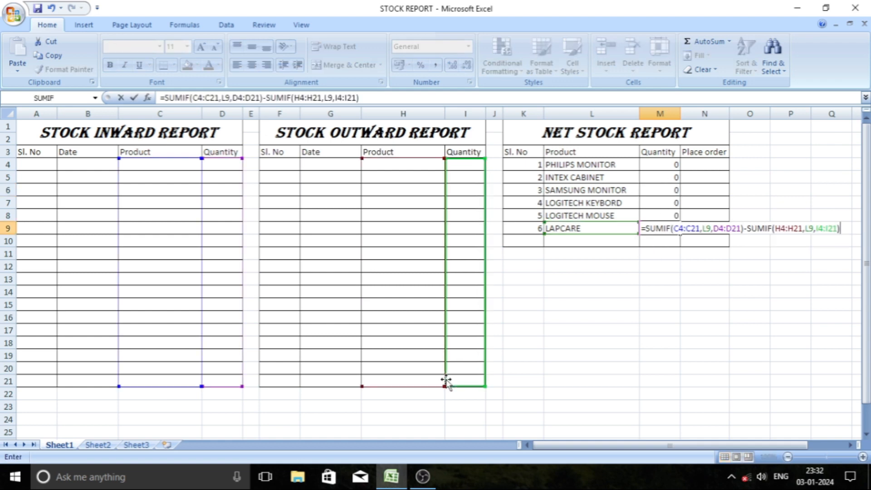
pyautogui.press('Return')
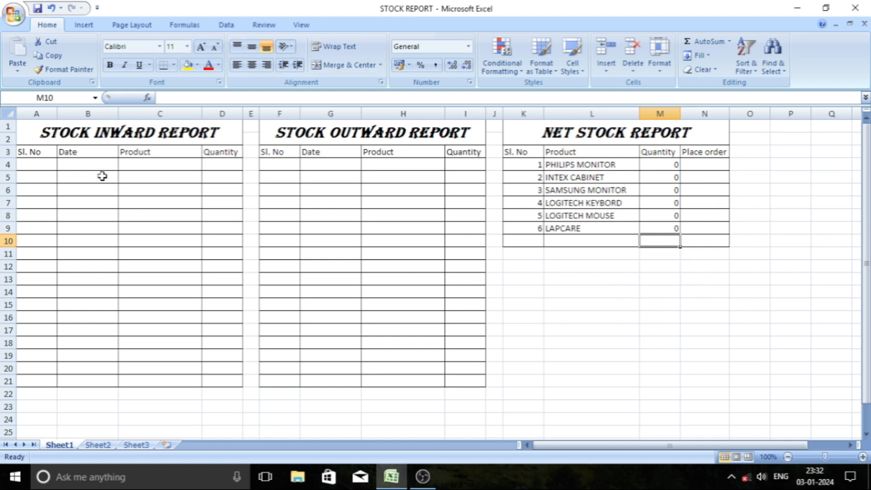
# Start the first stock inward entry in row 4 with serial number 1 and date 03-01-2024.
pyautogui.click(45, 166)
pyautogui.write('1')
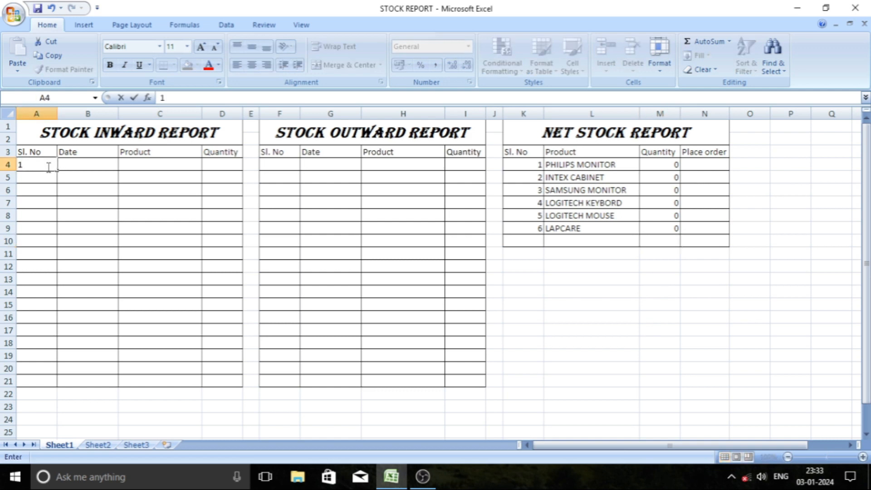
pyautogui.click(86, 166)
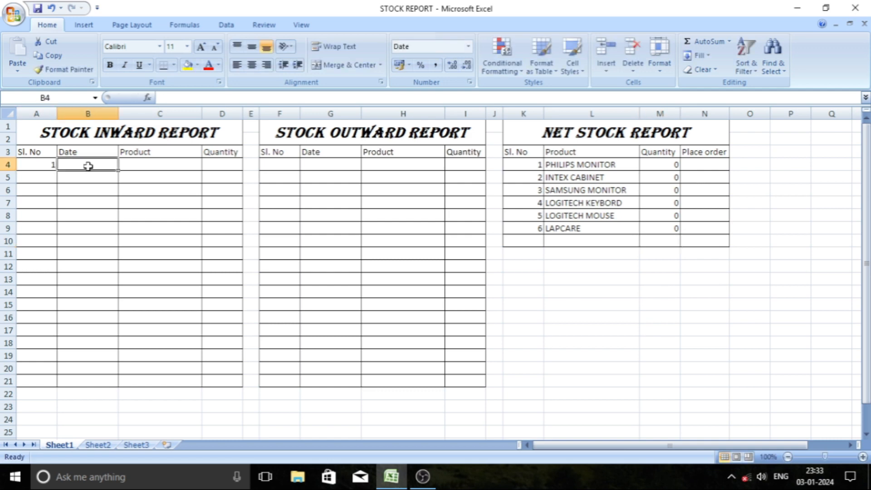
pyautogui.write('03')
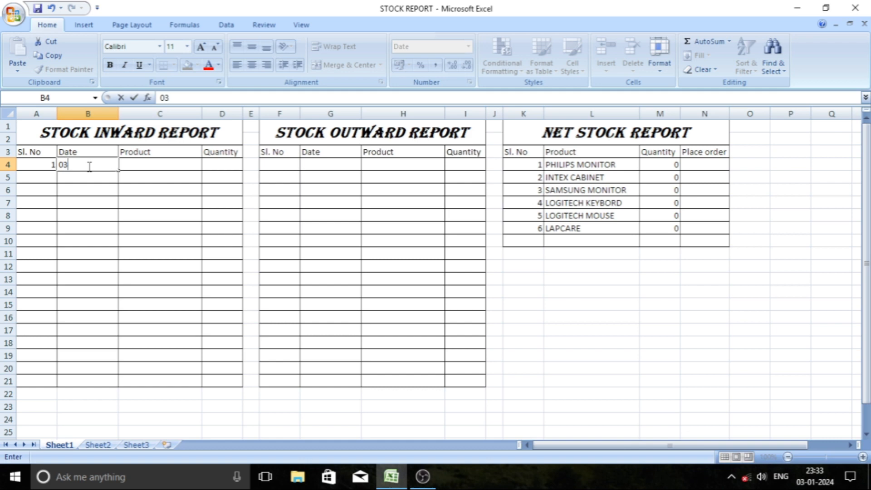
pyautogui.write('-01-24')
# Choose INTEX CABINET as the product of the first inward entry and enter a quantity of 100.
pyautogui.click(148, 166)
pyautogui.click(207, 166)
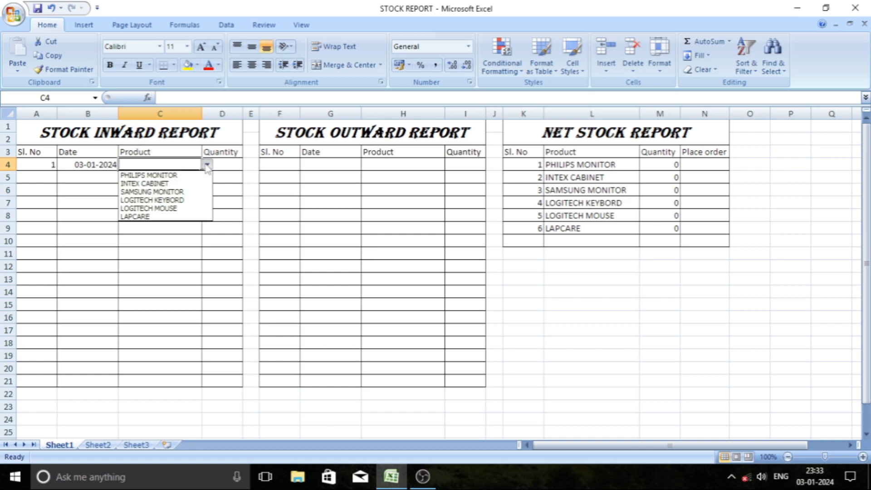
pyautogui.click(159, 183)
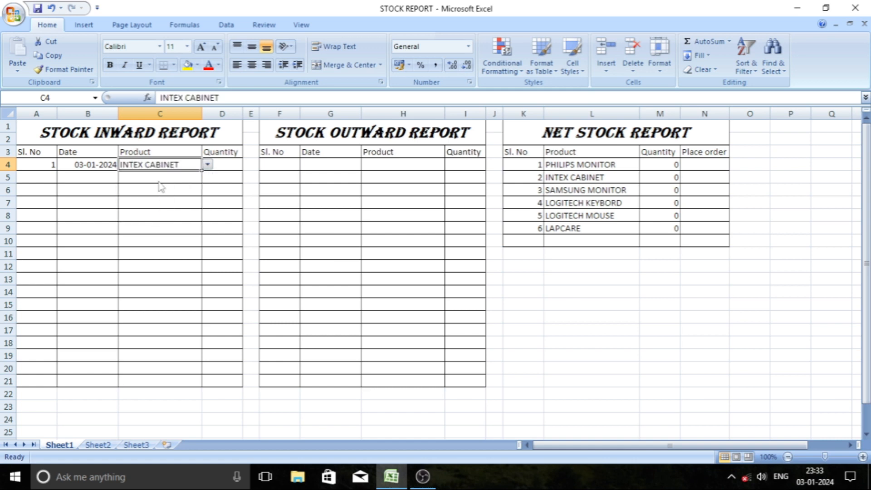
pyautogui.click(228, 166)
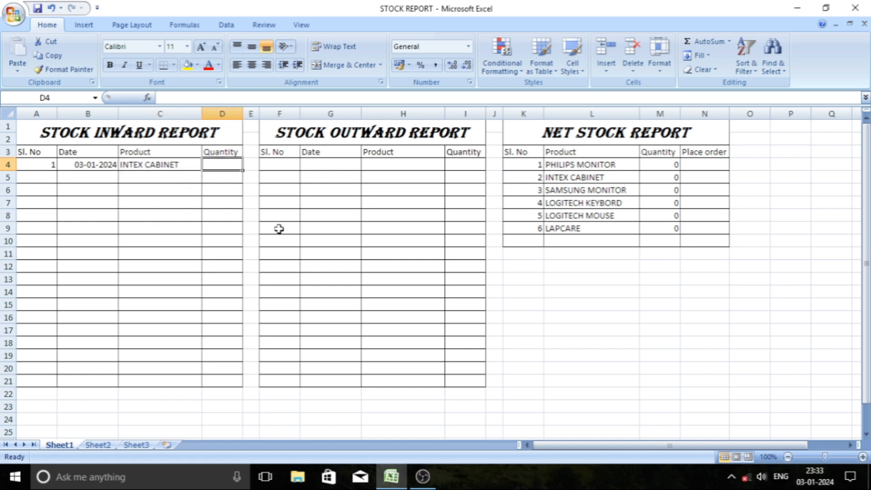
pyautogui.write('100')
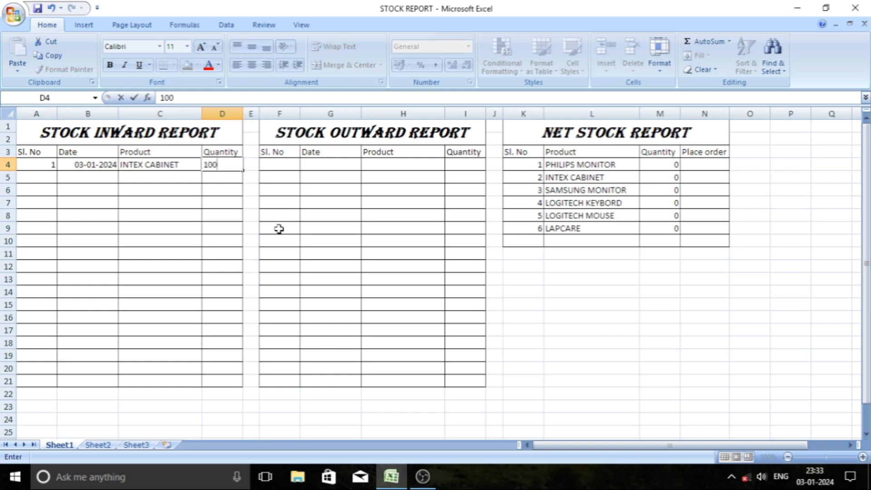
pyautogui.press('Tab')
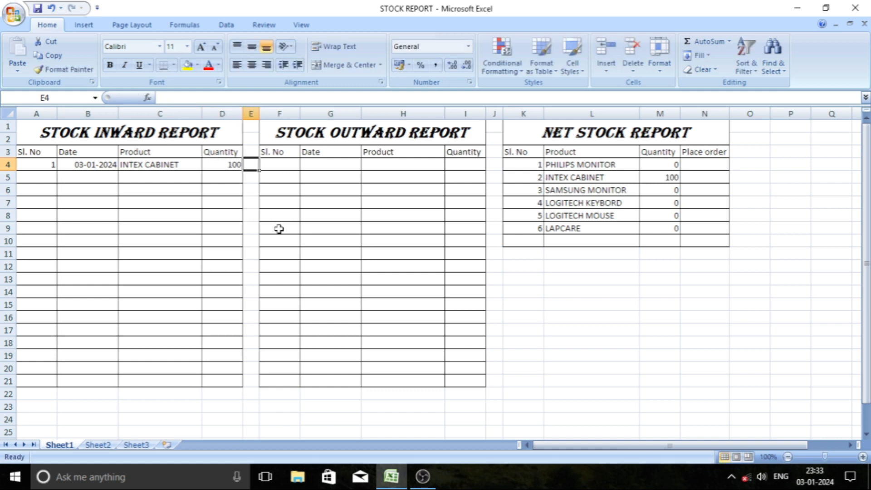
# Start the first stock outward entry in row 4 with serial number 1 and date 03-01-2024.
pyautogui.press('Tab')
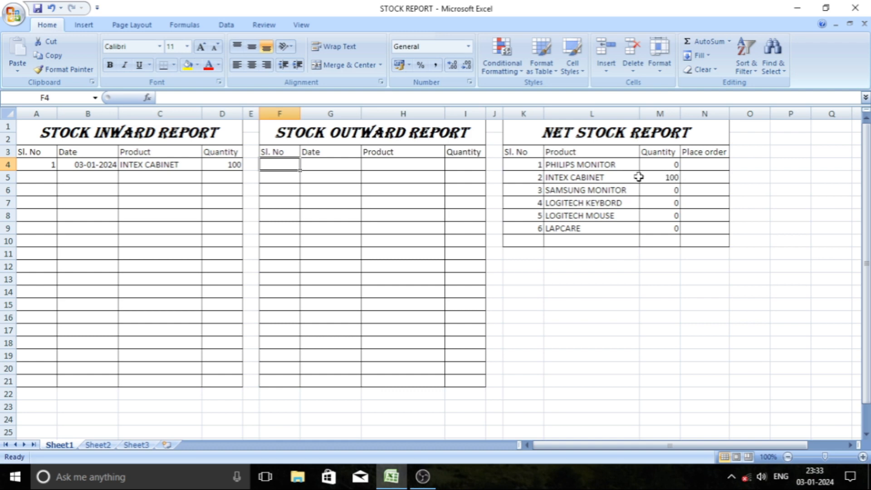
pyautogui.write('1')
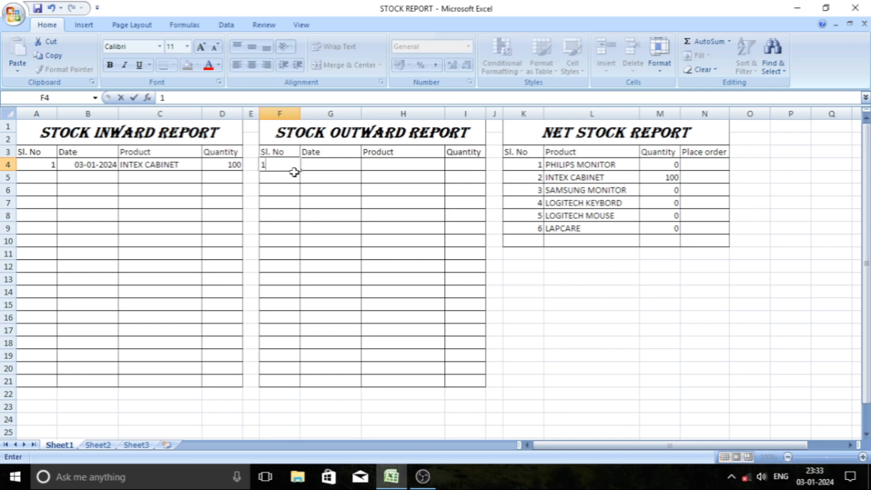
pyautogui.press('Tab')
pyautogui.write('0')
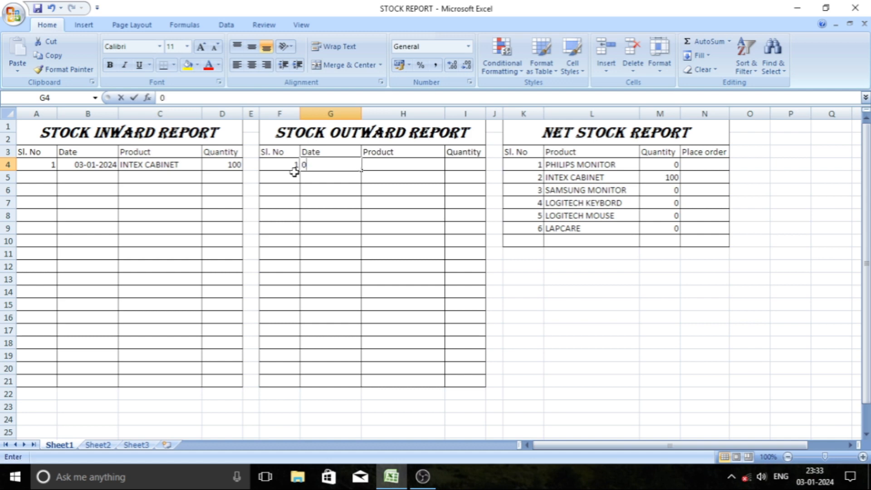
pyautogui.write('3-01-2024')
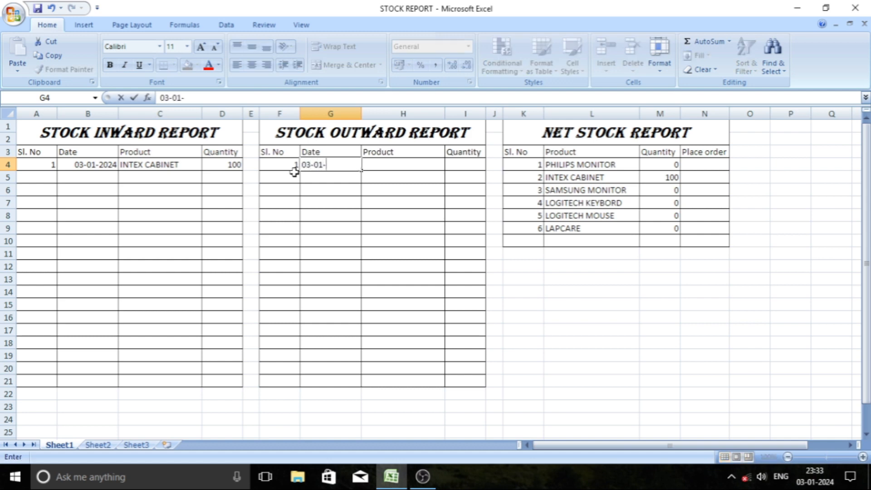
pyautogui.press('Tab')
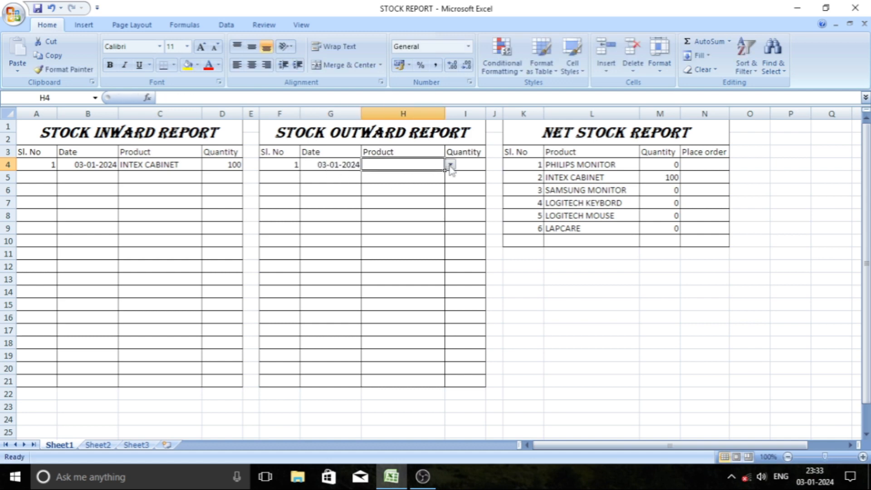
# Choose INTEX CABINET as the product of the first outward entry and enter a quantity of 34.
pyautogui.click(450, 164)
pyautogui.click(399, 184)
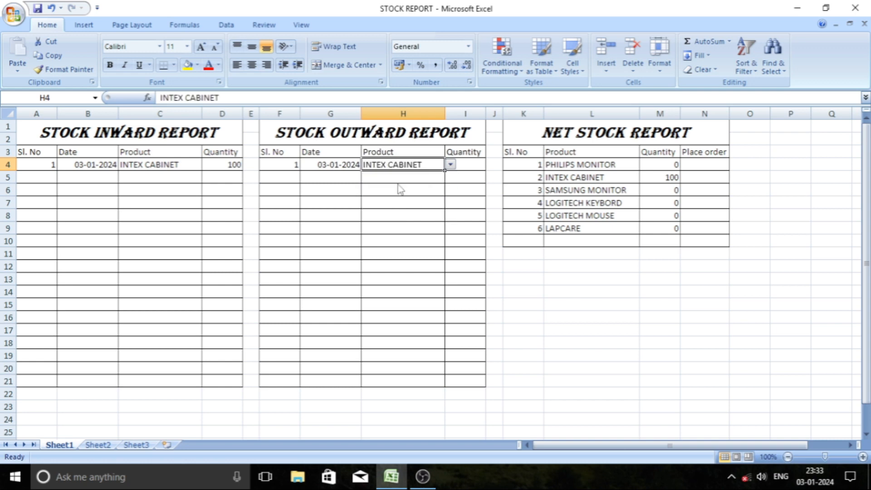
pyautogui.click(465, 167)
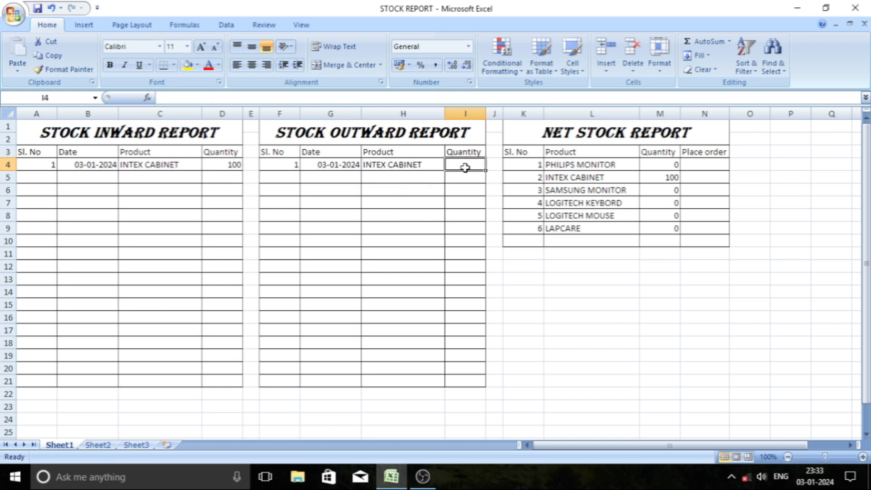
pyautogui.write('34')
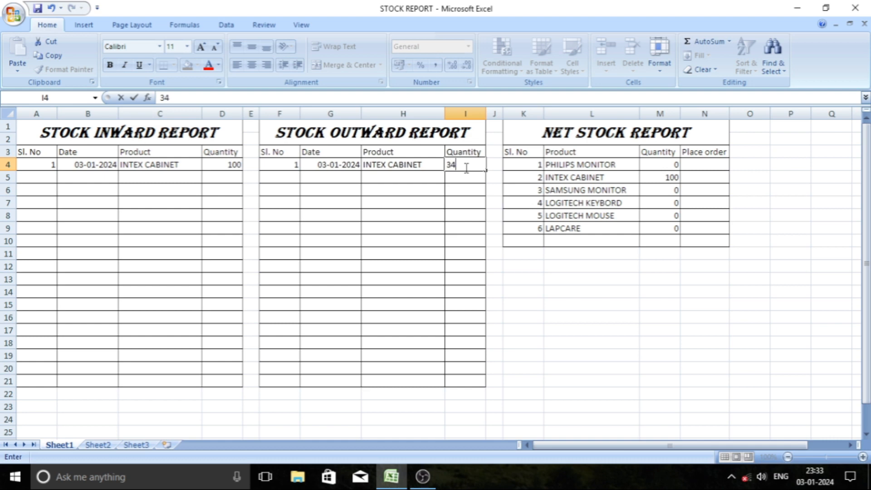
pyautogui.press('Return')
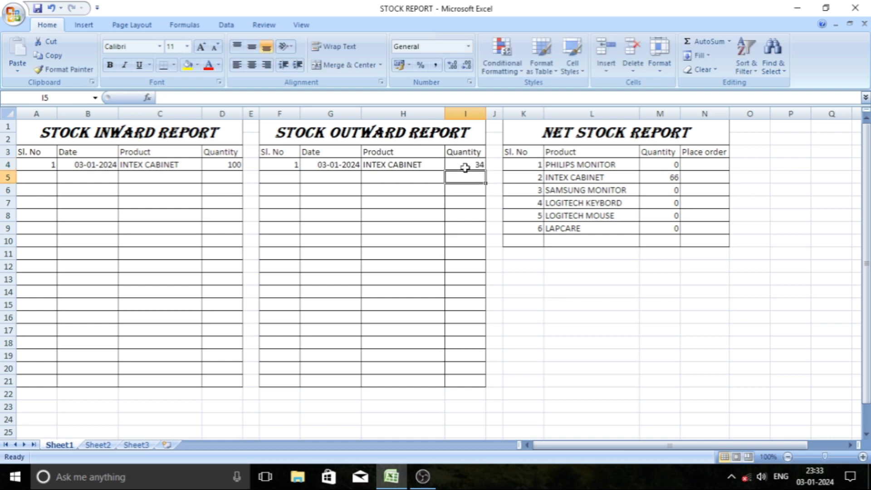
# Compare the INTEX CABINET inward and outward quantities with its net stock formula in M5.
pyautogui.click(209, 166)
pyautogui.click(478, 164)
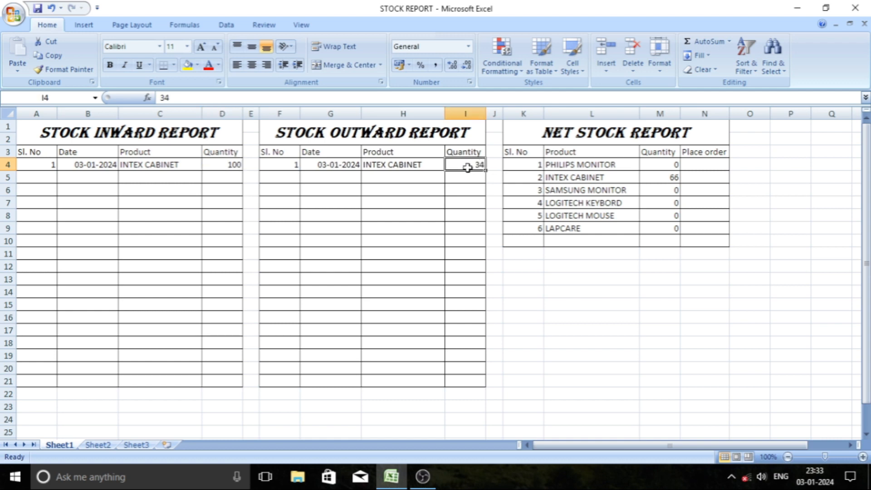
pyautogui.click(670, 178)
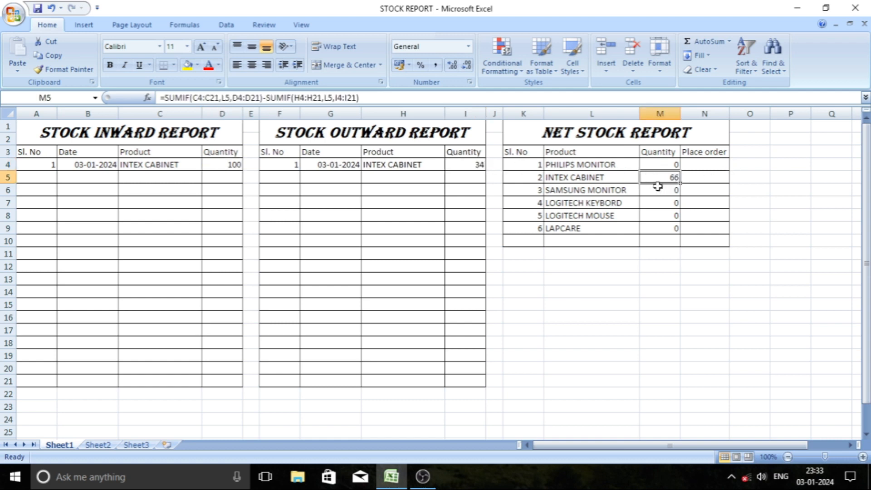
# Start the second stock inward entry in row 5 with serial number 2 and date 03-01-2024.
pyautogui.click(49, 177)
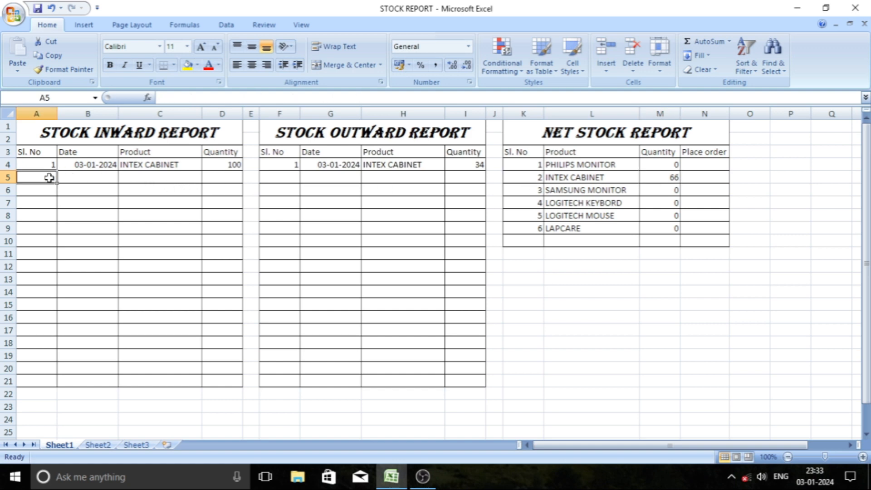
pyautogui.write('2')
pyautogui.press('Tab')
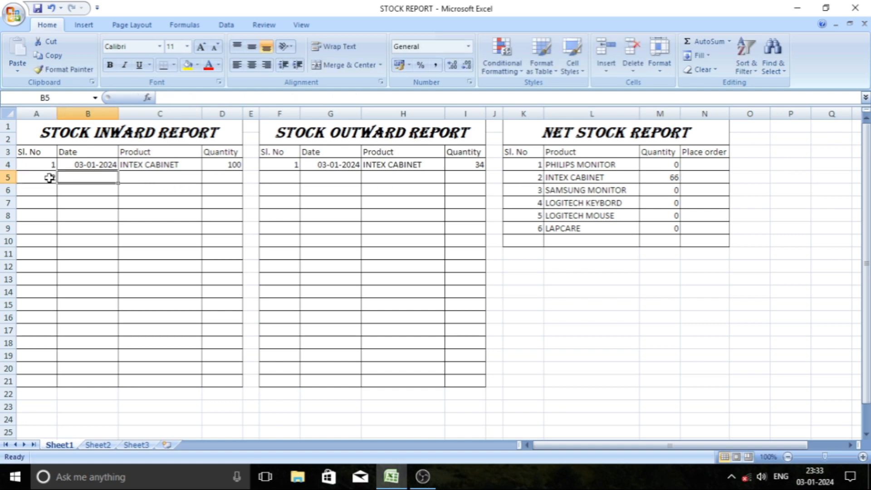
pyautogui.write('03-01-')
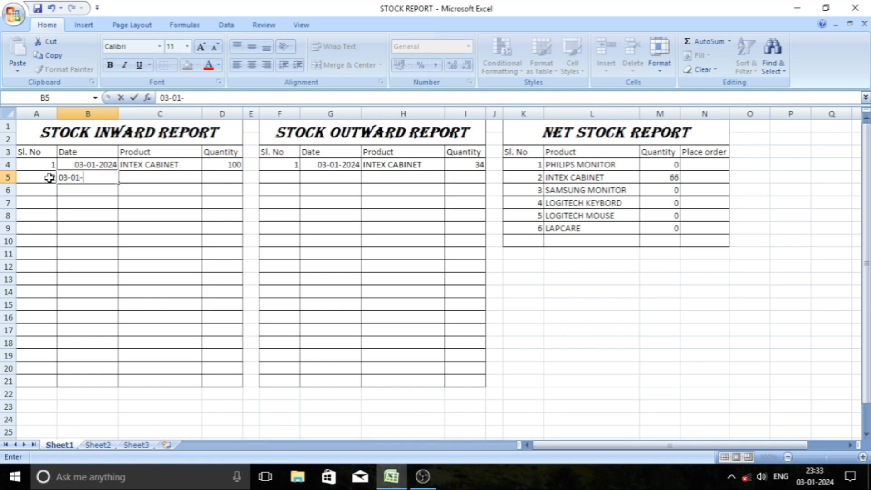
pyautogui.write('2024')
pyautogui.press('Tab')
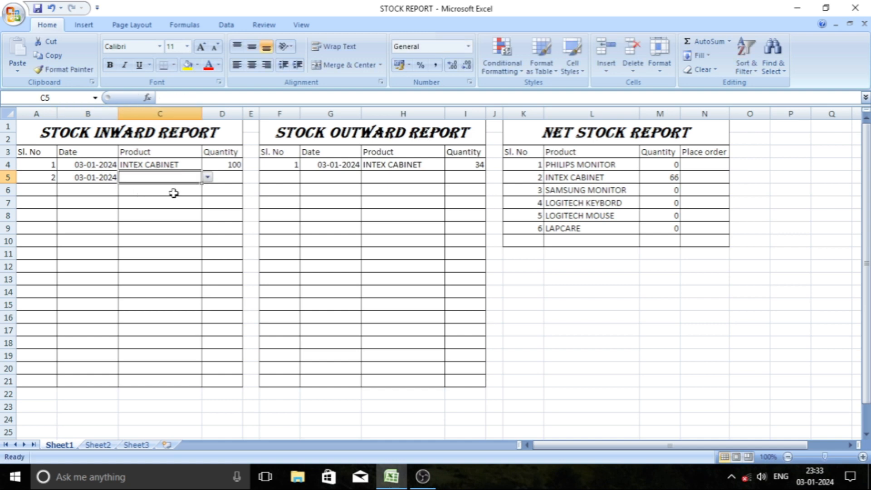
# Choose LOGITECH KEYBORD as the product of the second inward entry and enter a quantity of 85.
pyautogui.click(206, 177)
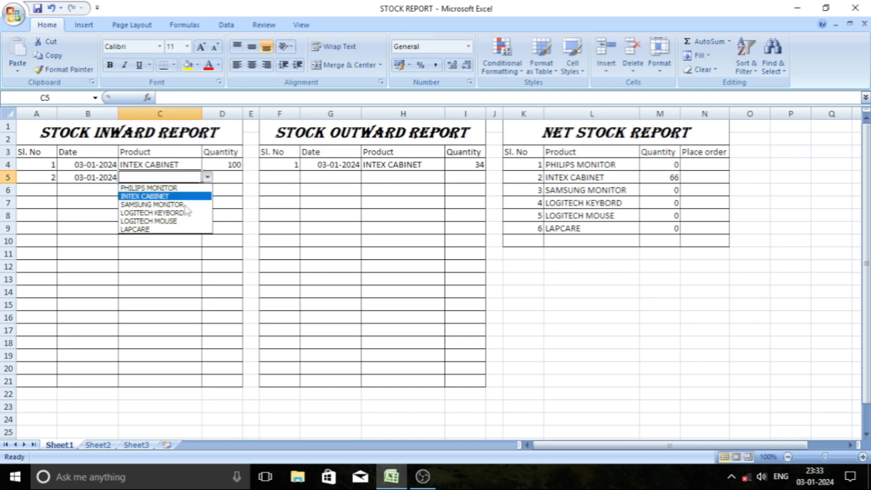
pyautogui.click(163, 213)
pyautogui.press('Tab')
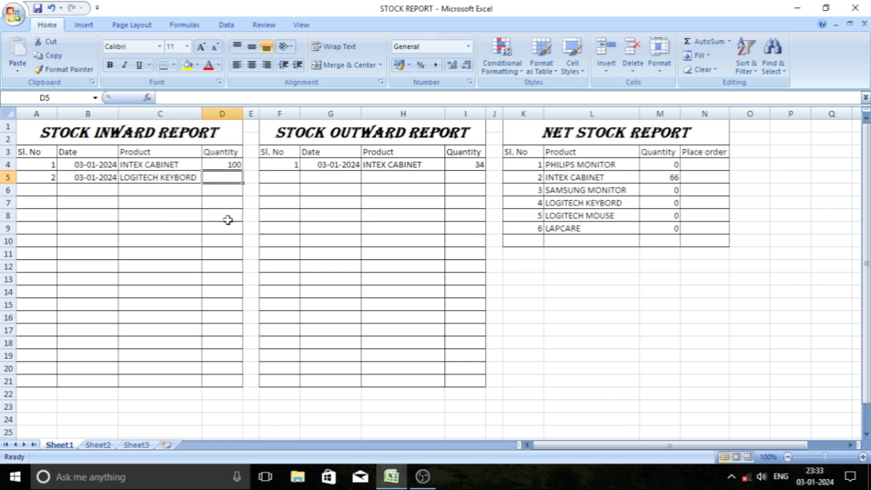
pyautogui.write('85')
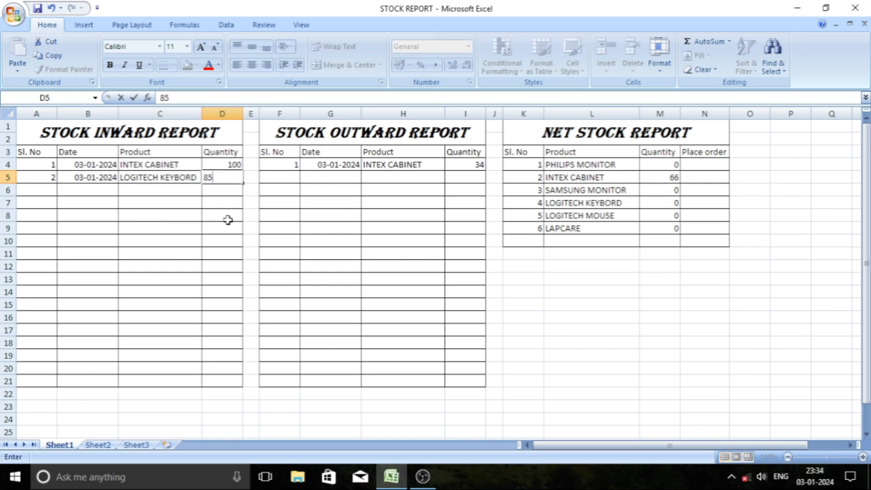
pyautogui.press('Tab')
pyautogui.press('Tab')
# Start the second stock outward entry in row 5 with serial number 2 and date 03-01-2024.
pyautogui.write('20')
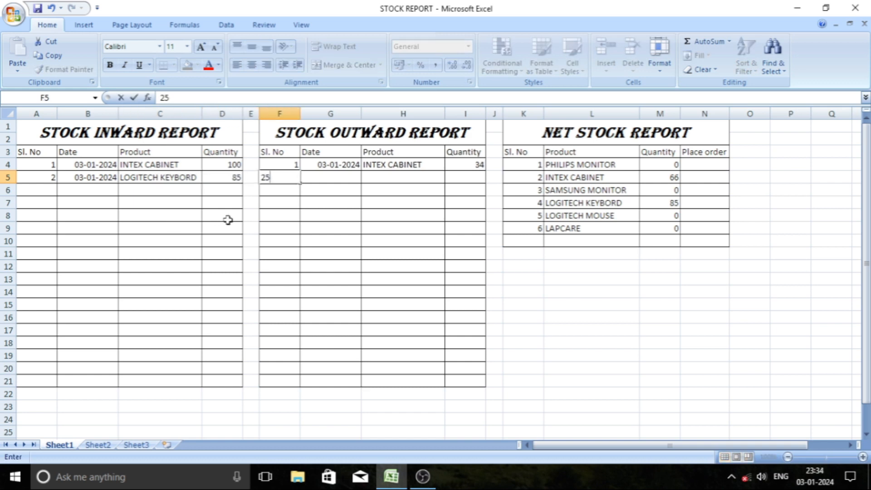
pyautogui.press('BackSpace')
pyautogui.press('Tab')
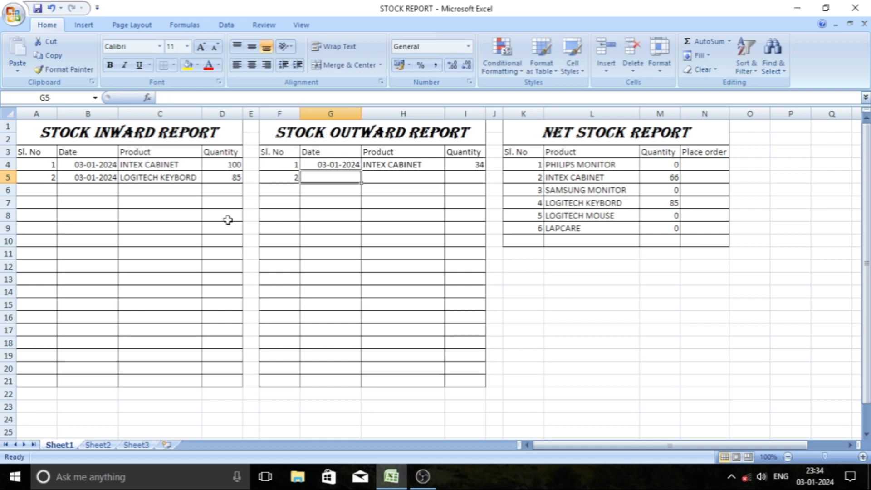
pyautogui.write('03-01-')
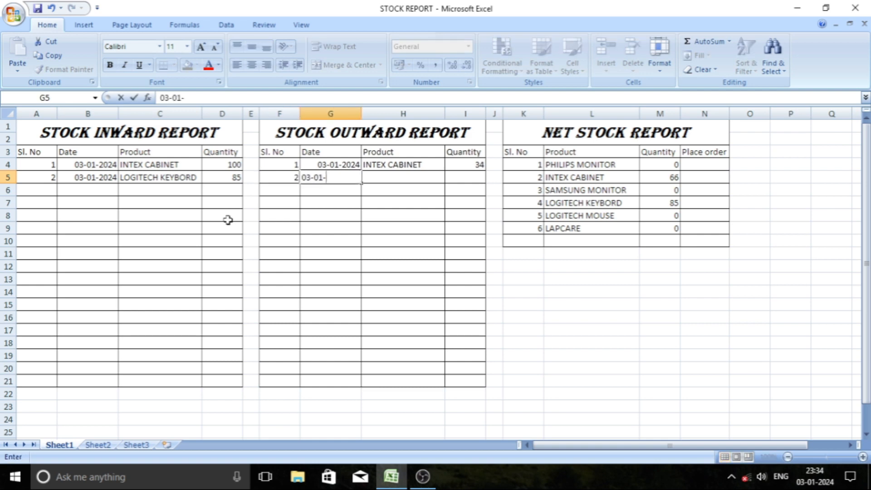
pyautogui.write('24')
pyautogui.press('Tab')
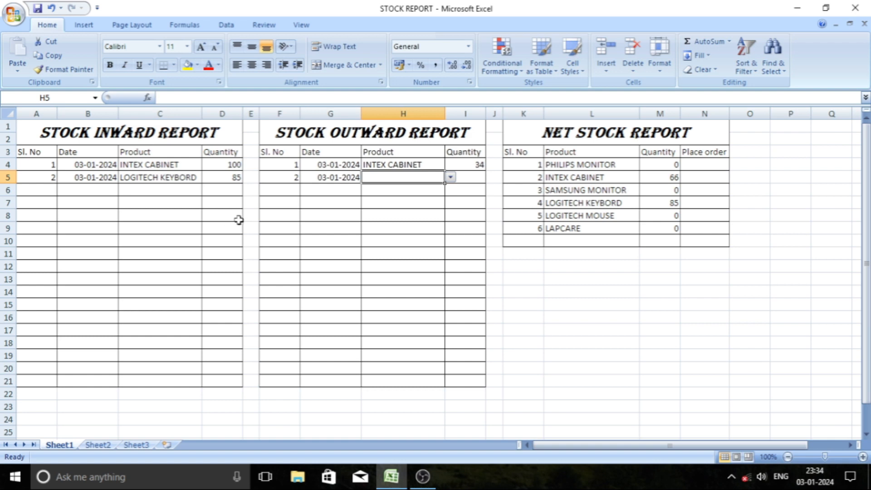
# Choose LOGITECH KEYBORD as the product of the second outward entry and enter a quantity of 55.
pyautogui.click(450, 178)
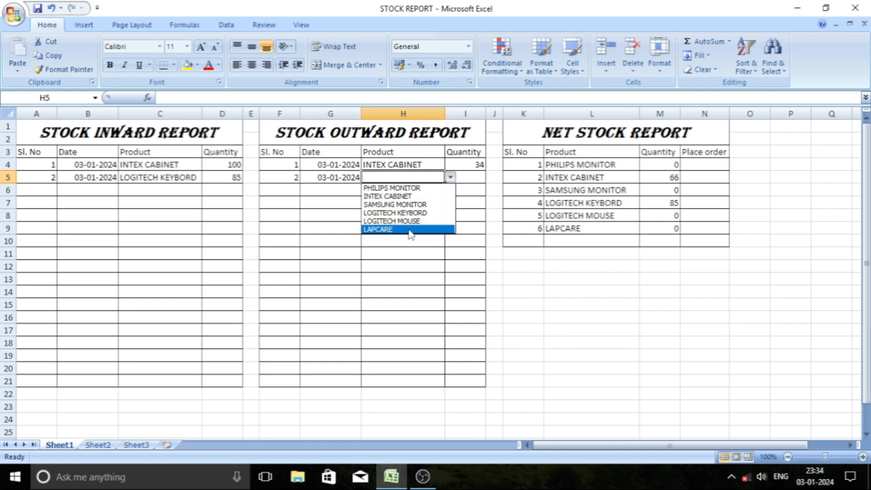
pyautogui.click(417, 212)
pyautogui.press('Tab')
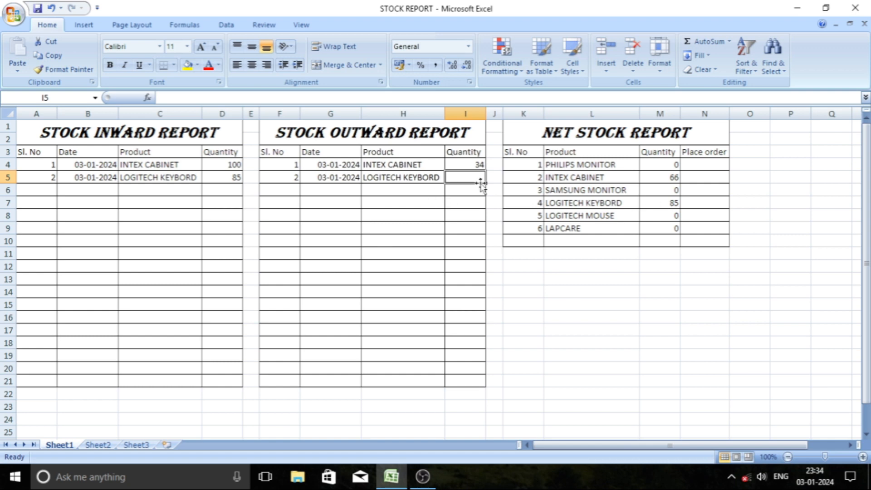
pyautogui.write('55')
pyautogui.press('Tab')
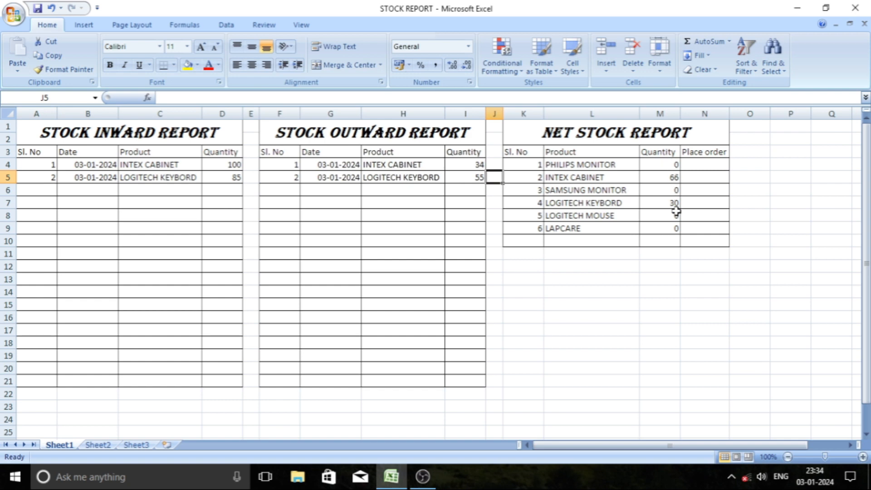
pyautogui.click(691, 167)
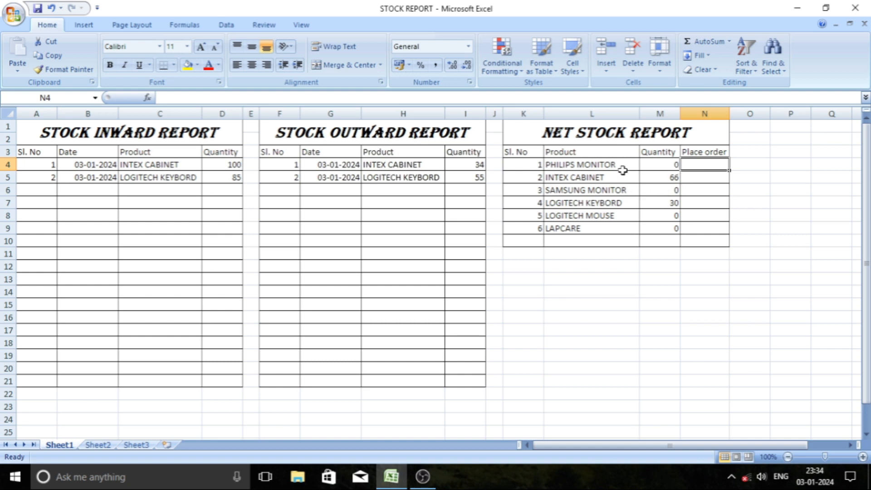
pyautogui.click(706, 175)
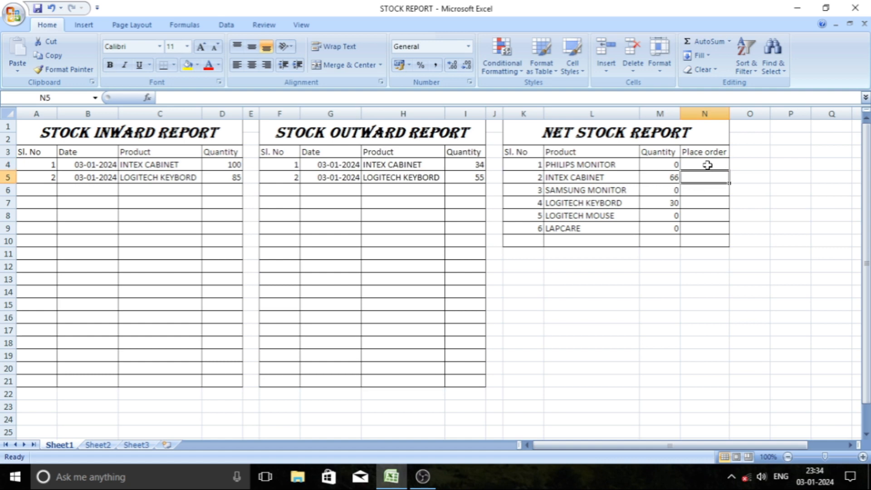
# Begin an IF formula in Place order cell N4 that tests whether the quantity in M4 is <=30.
pyautogui.click(707, 165)
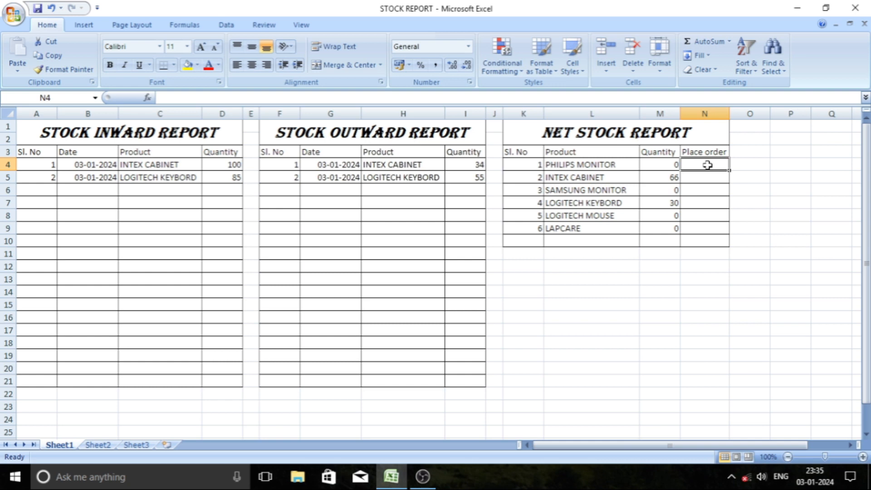
pyautogui.write('=IF')
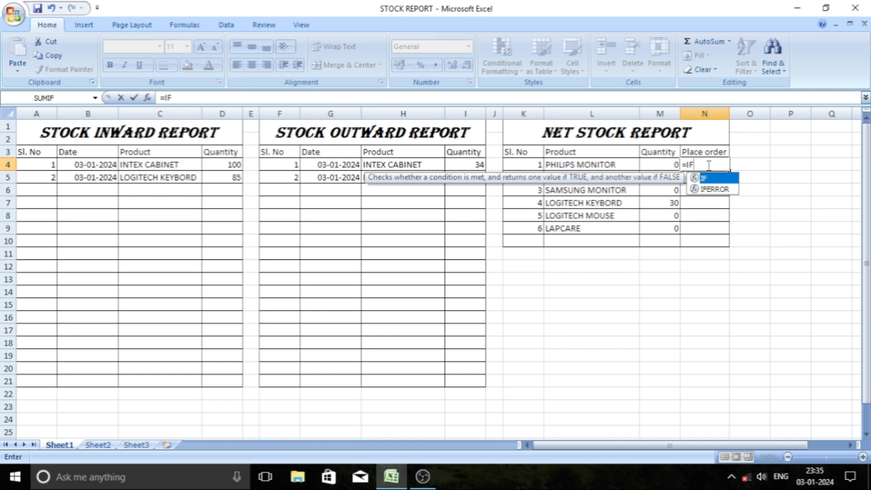
pyautogui.write('(')
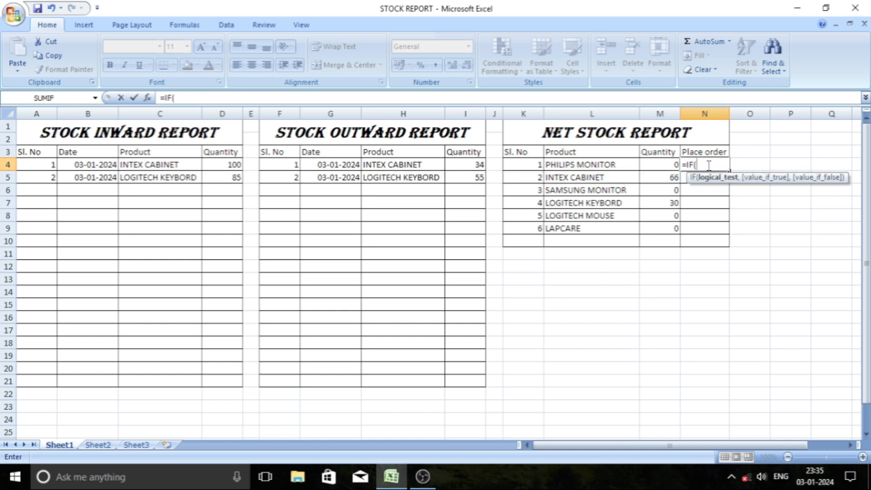
pyautogui.click(661, 166)
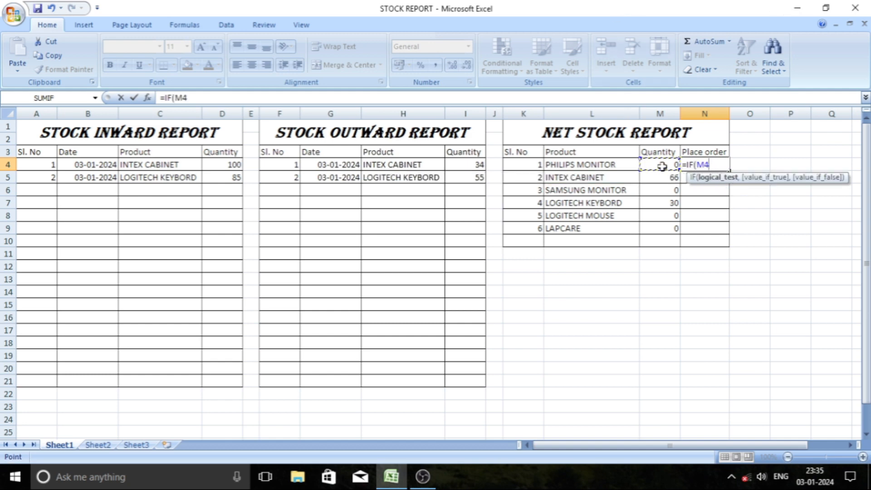
pyautogui.write('<=')
pyautogui.write('30')
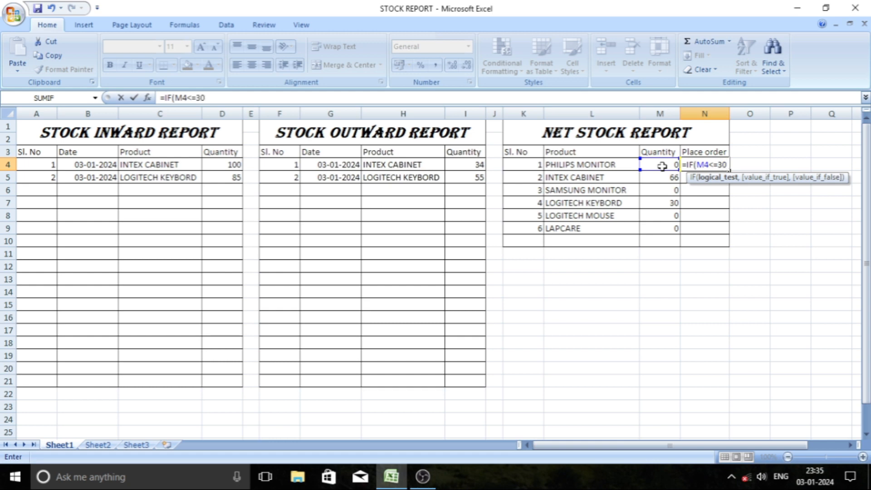
pyautogui.write(',')
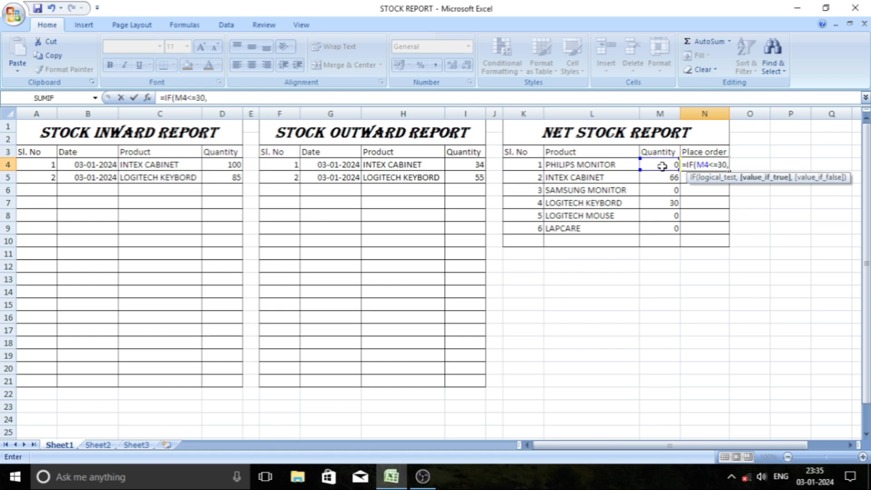
pyautogui.write('"Order O')
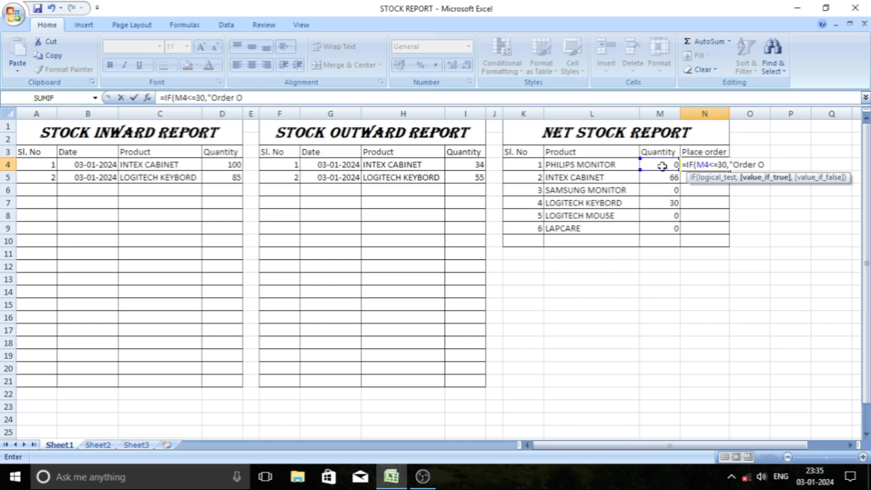
pyautogui.write('lace",')
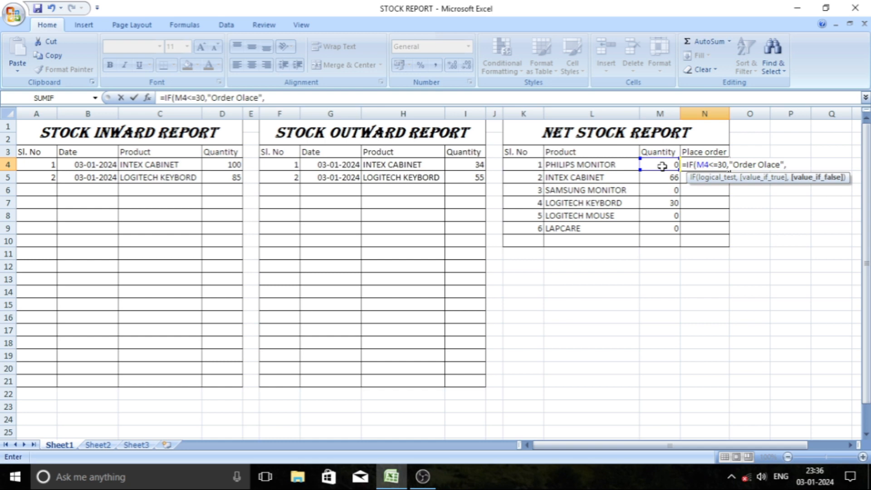
pyautogui.write('"")')
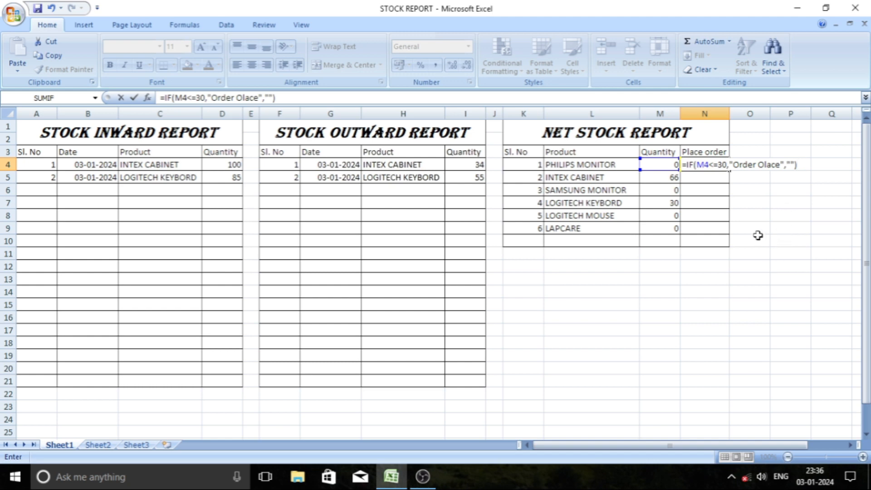
# Complete the IF formula in N4 to return "Order Olace" when true and an empty string "" when false.
pyautogui.press('Return')
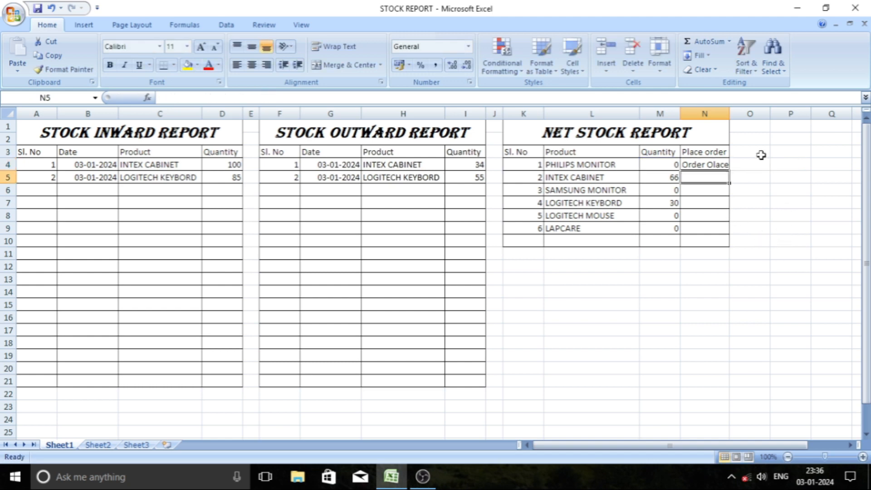
# Fill the Place order formula from N4 down through N9 and check it against the net quantities.
pyautogui.click(669, 166)
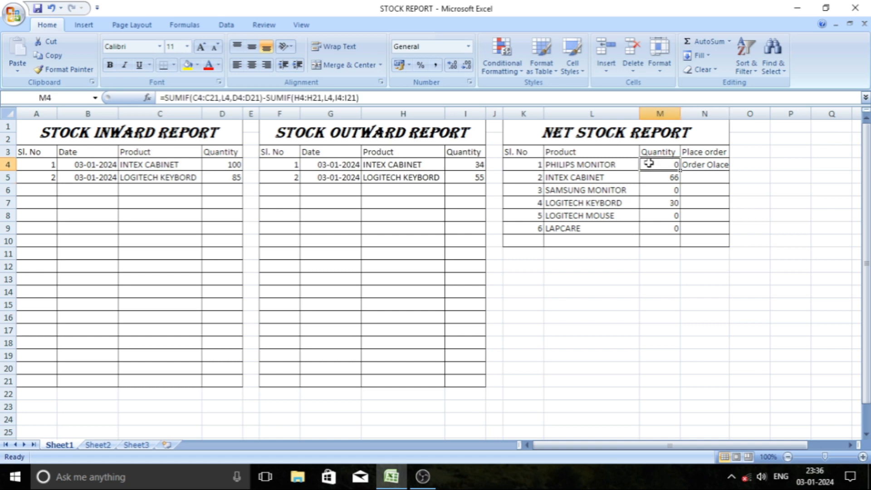
pyautogui.moveTo(689, 161); pyautogui.dragTo(719, 227)
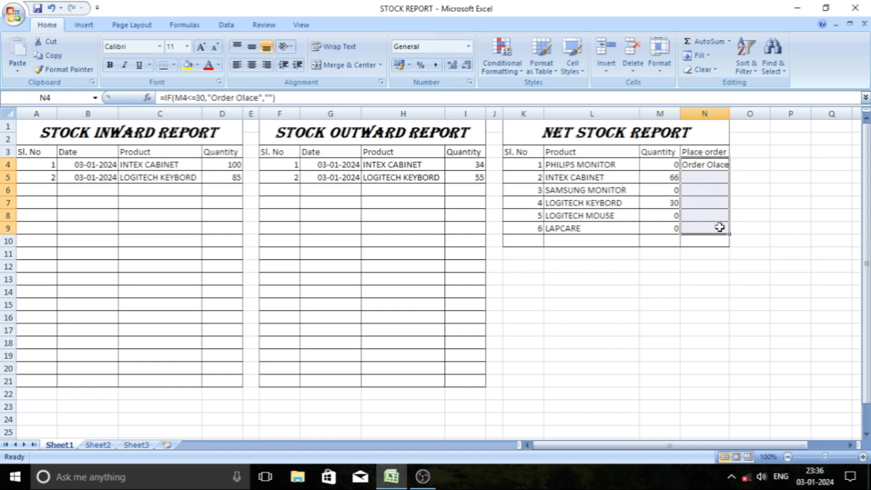
pyautogui.hotkey('ctrl', 'd')
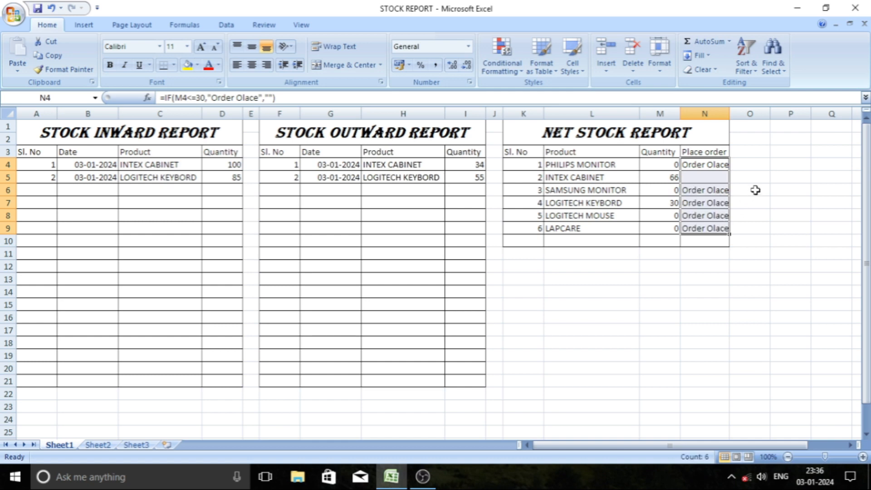
pyautogui.click(674, 177)
pyautogui.click(698, 178)
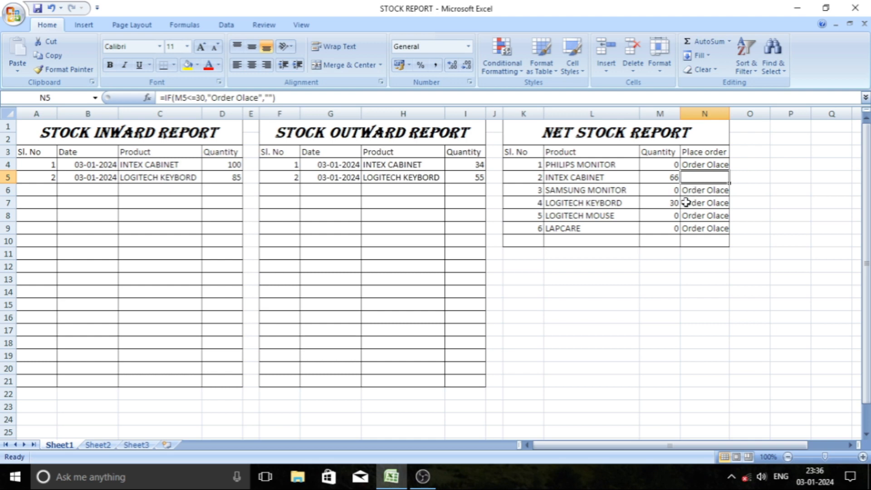
pyautogui.click(666, 212)
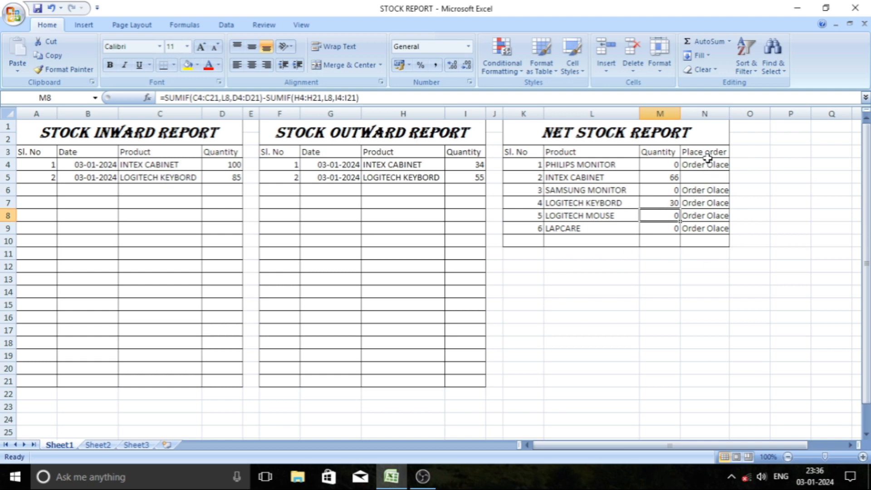
# Clear the Place order cells N5 to N10, keeping only the formula in N4.
pyautogui.moveTo(705, 165); pyautogui.dragTo(703, 226)
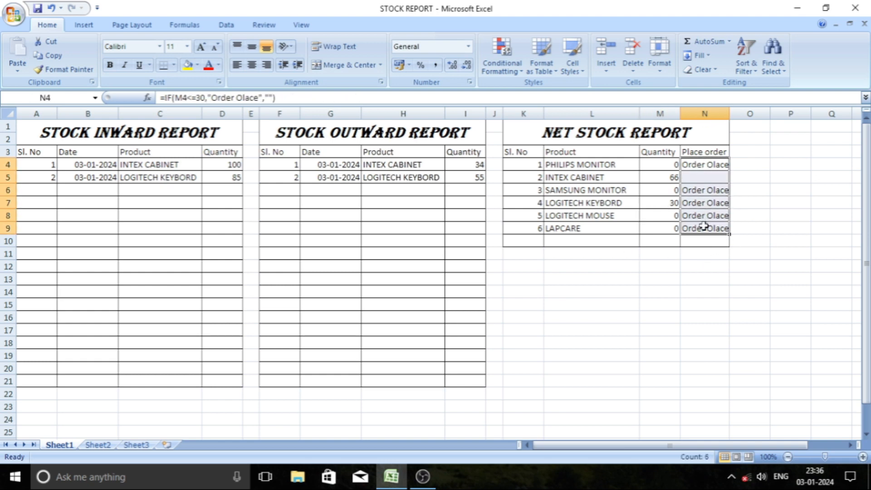
pyautogui.moveTo(711, 176); pyautogui.dragTo(709, 242)
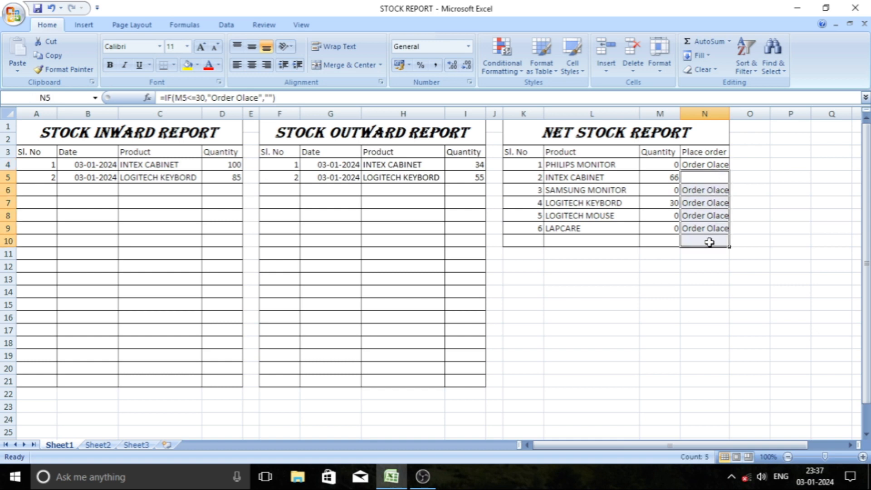
pyautogui.press('Delete')
pyautogui.click(791, 215)
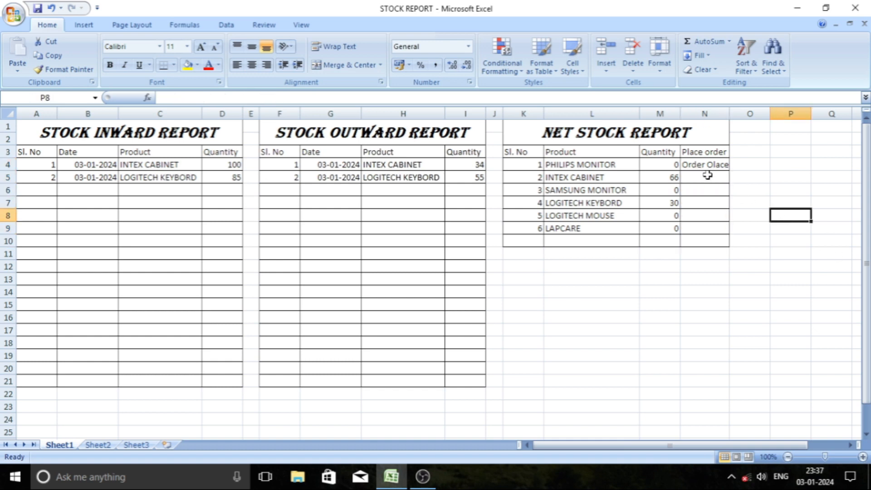
# Color the Place order text in N4 red and fill its formula and formatting down through N9.
pyautogui.click(712, 165)
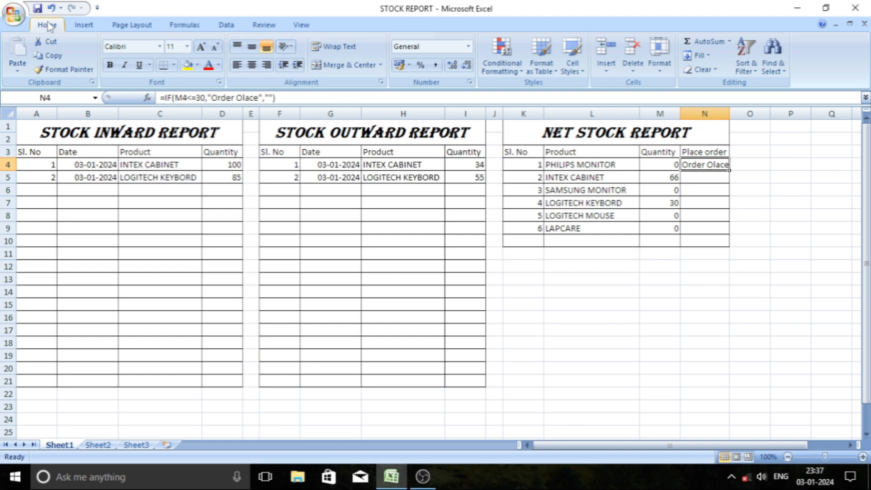
pyautogui.click(218, 65)
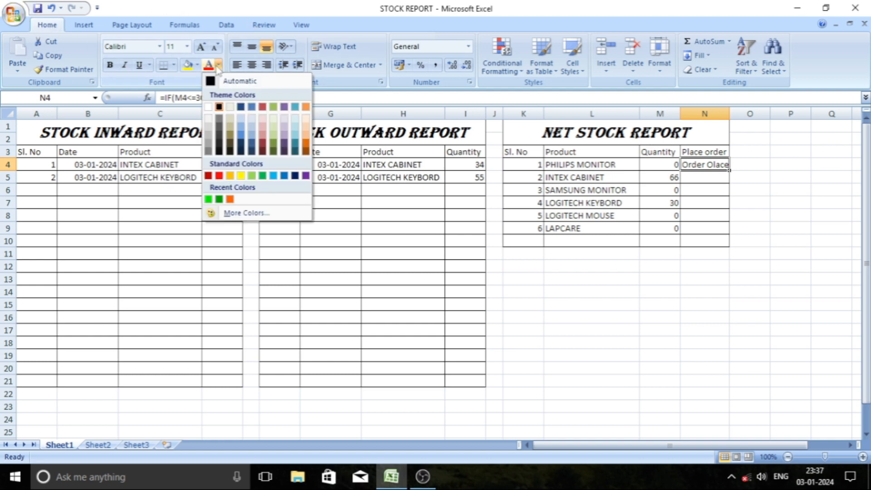
pyautogui.click(220, 175)
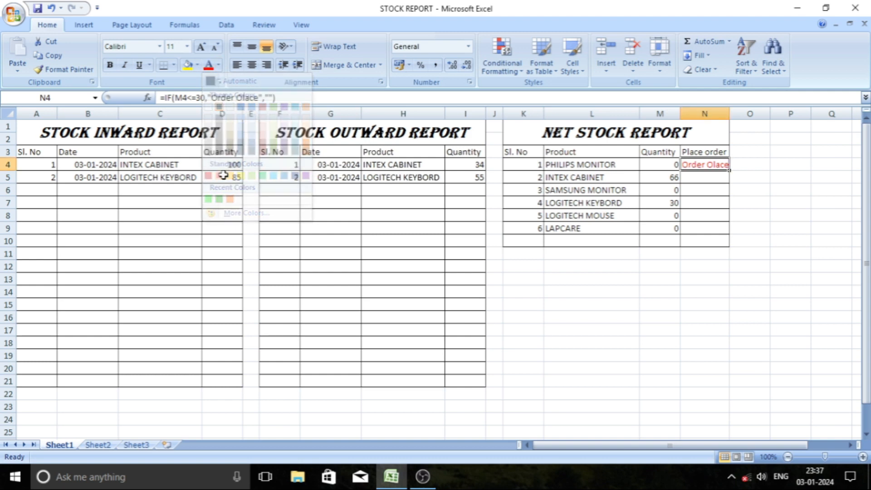
pyautogui.moveTo(715, 165); pyautogui.dragTo(713, 235)
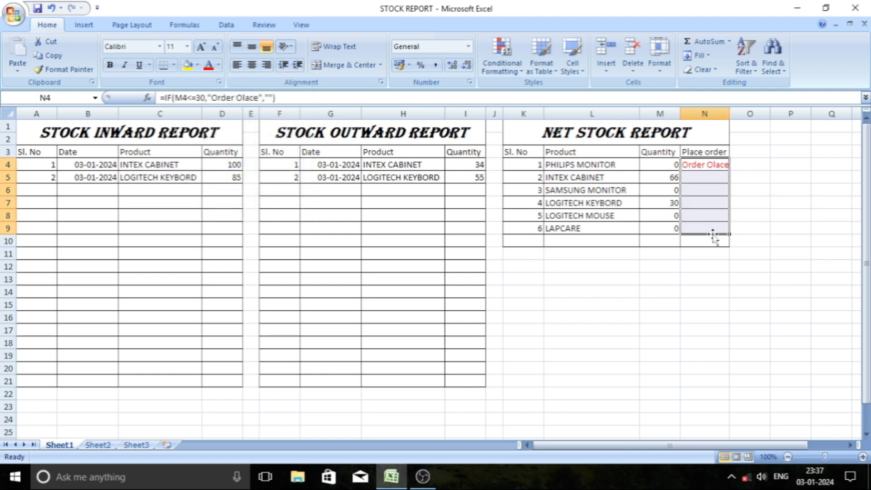
pyautogui.hotkey('ctrl', 'd')
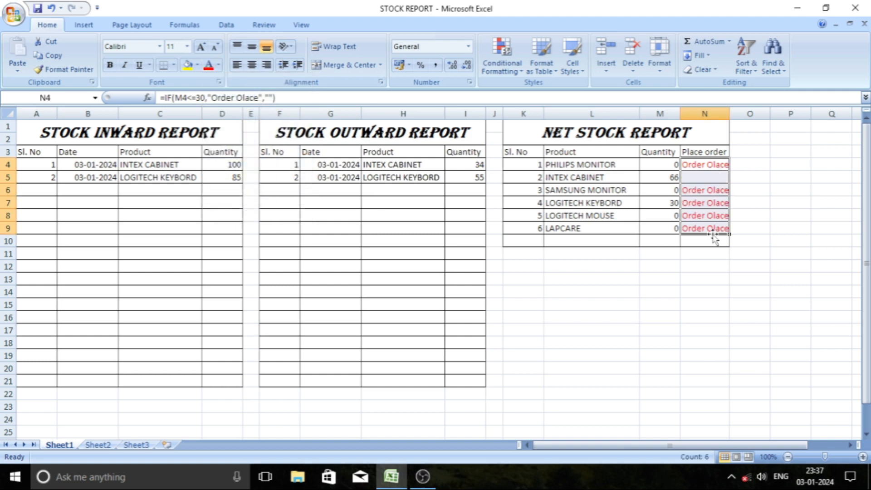
pyautogui.click(710, 267)
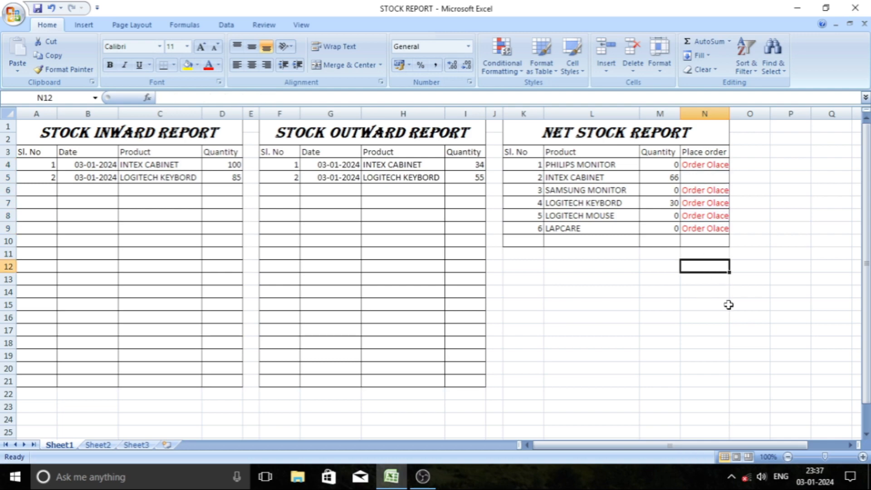